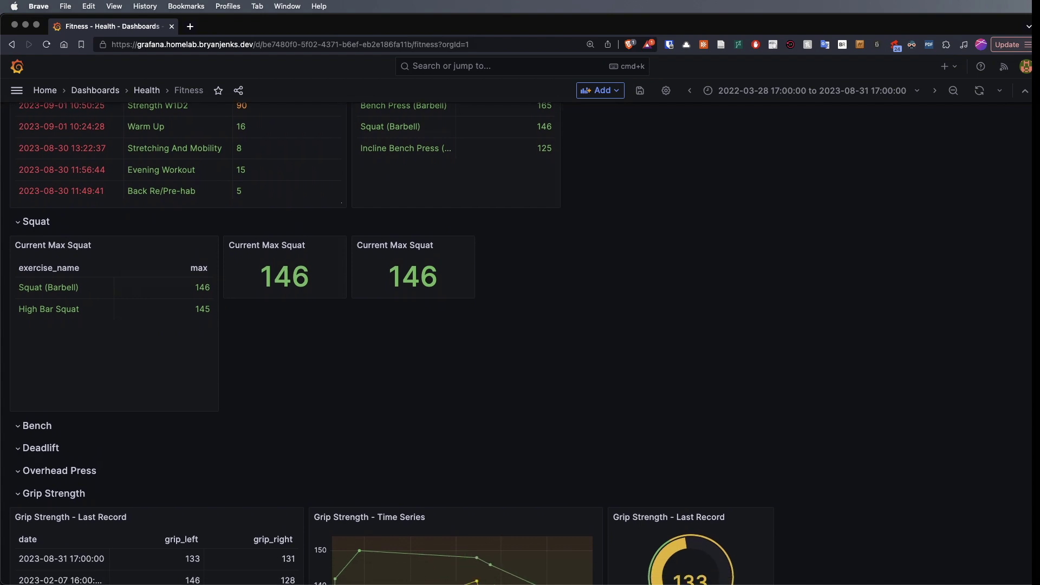
pyautogui.scroll(-3, 228, 341)
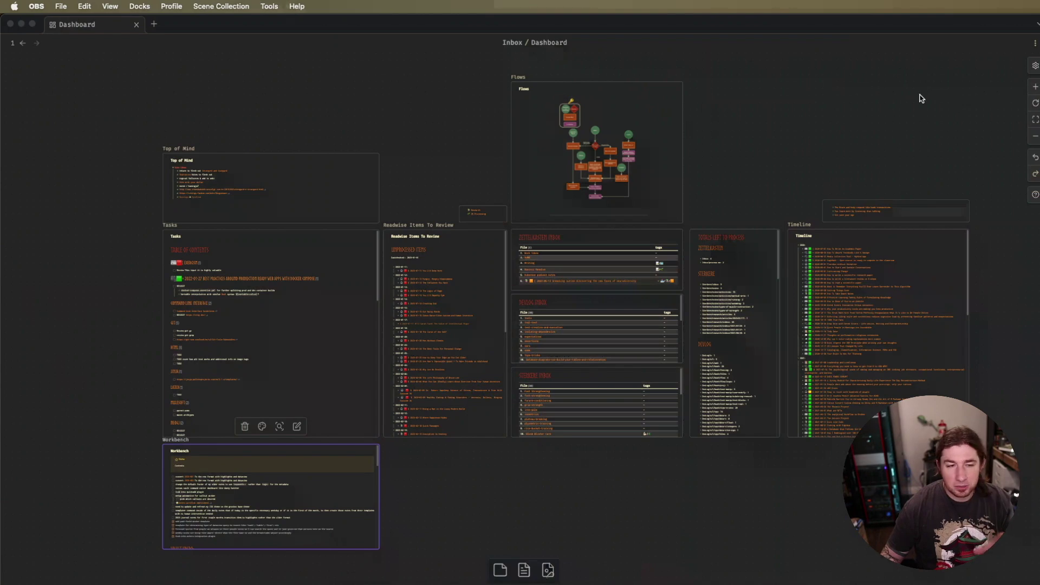
# - Pan the Dashboard canvas and zoom in toward the Top of Mind and Tasks cards
pyautogui.moveTo(894, 135); pyautogui.dragTo(840, 123)
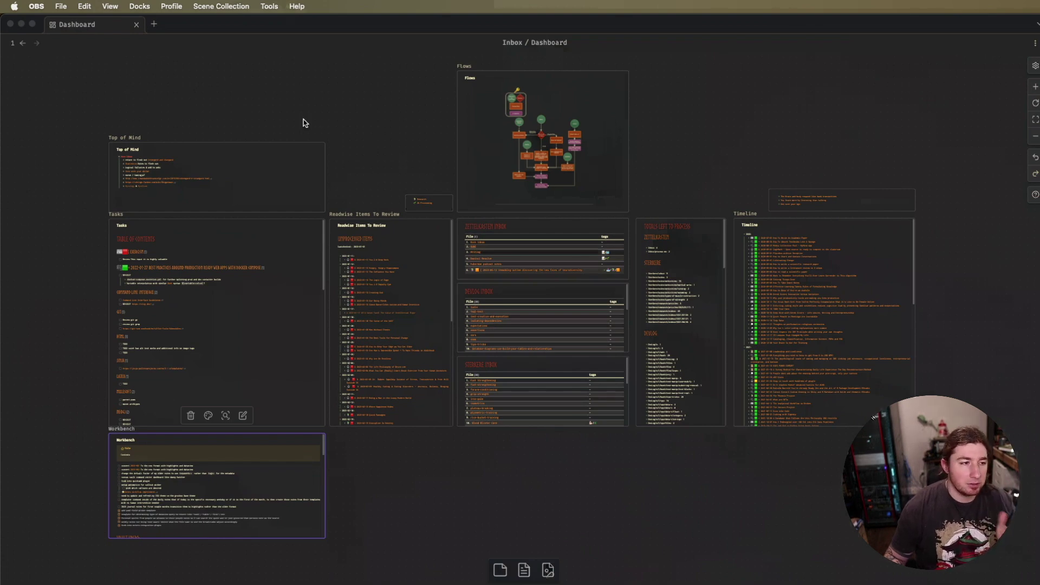
pyautogui.scroll(5, 227, 100)
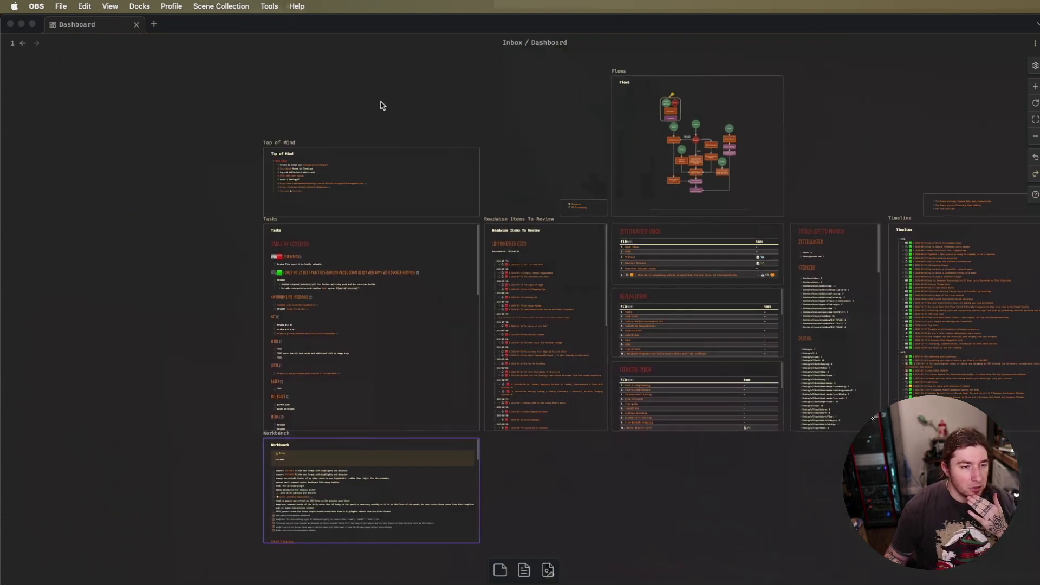
# - Zoom into Top of Mind, then scroll down to the Tasks card's Exercism, Docker Compose, CLI and Git groups
pyautogui.scroll(5, 286, 135)
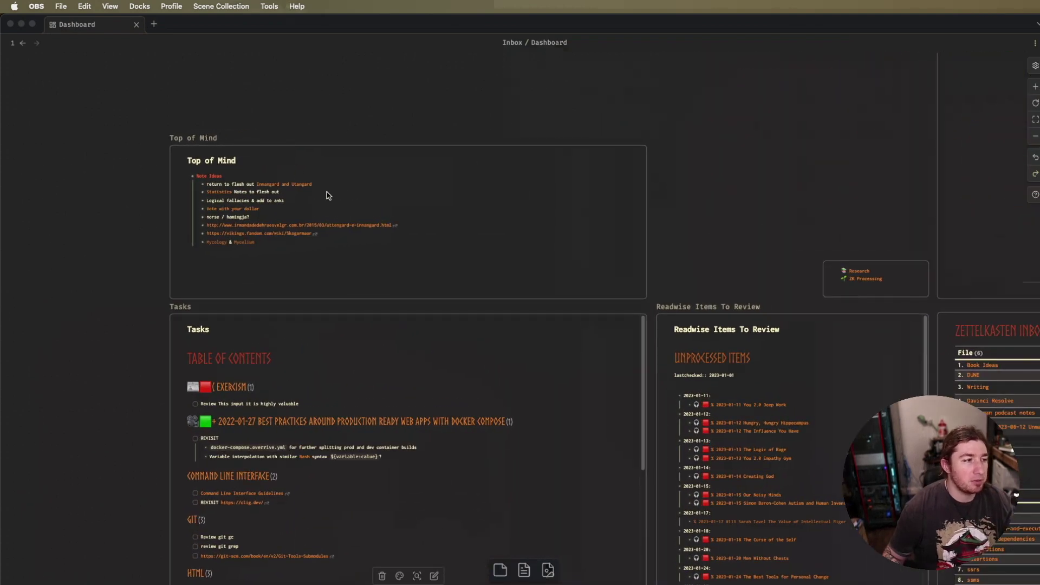
pyautogui.scroll(5, 255, 182)
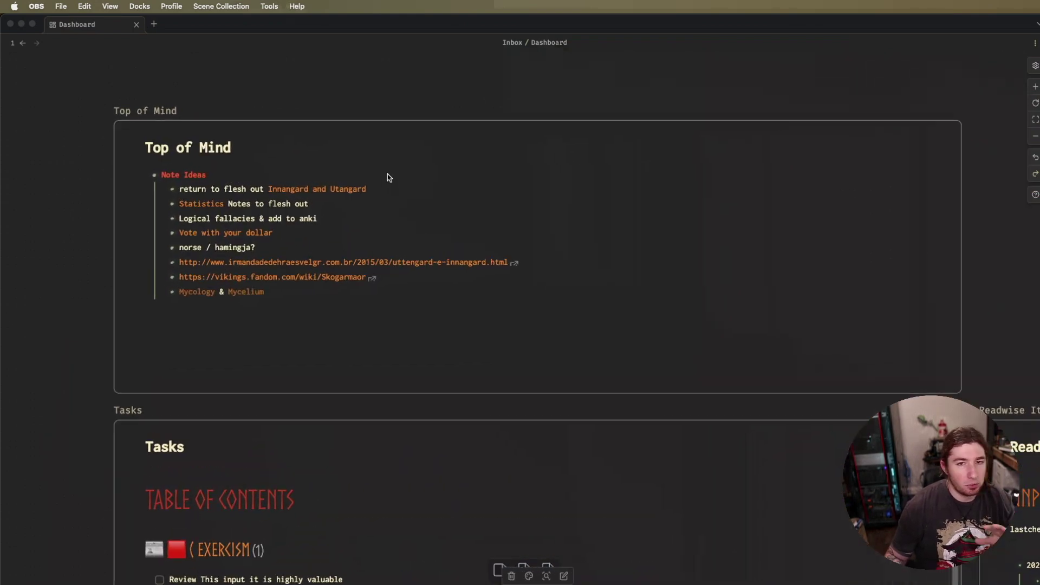
pyautogui.scroll(2, 346, 193)
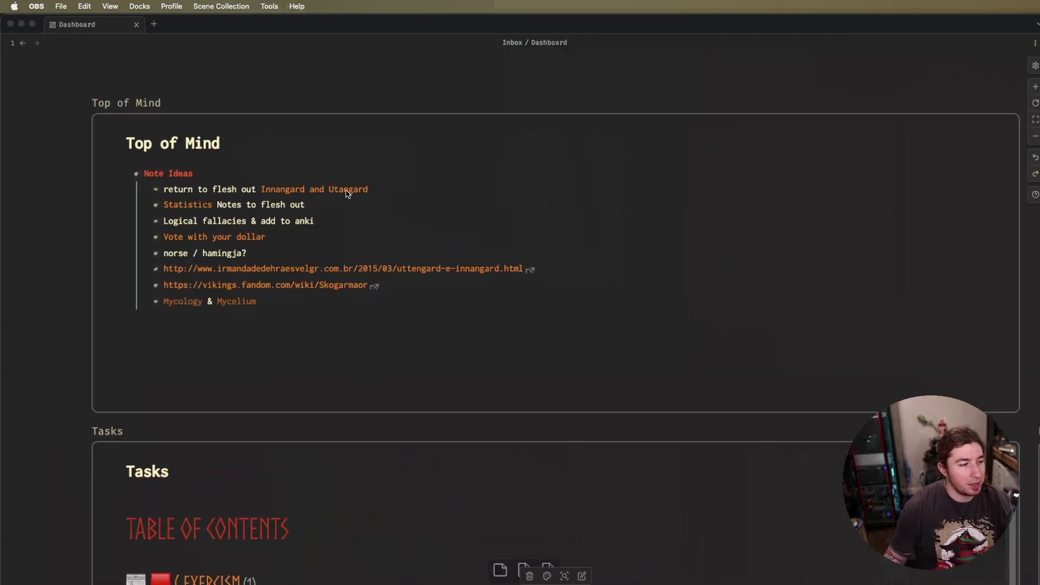
pyautogui.scroll(1, 347, 193)
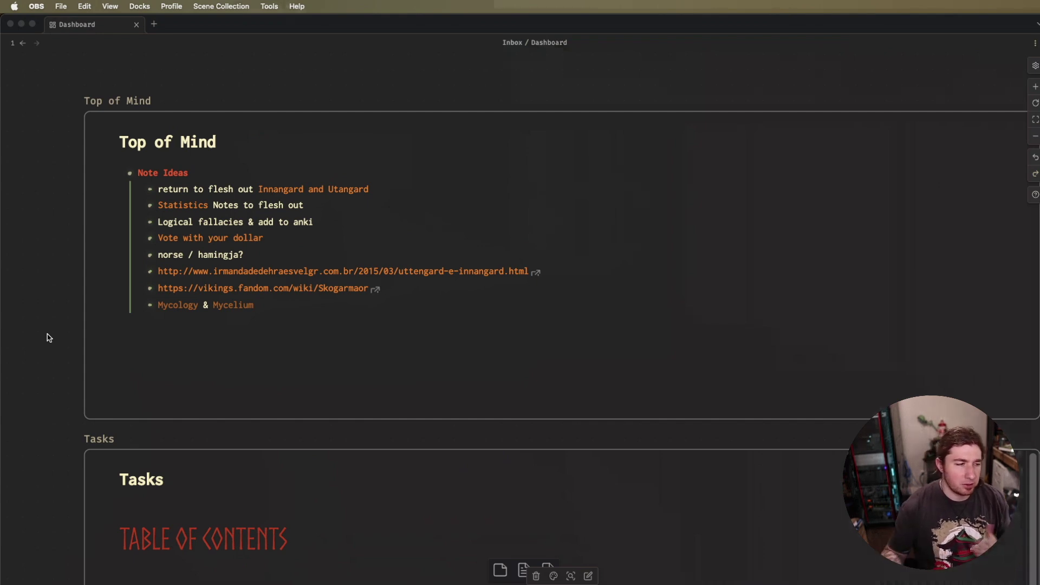
pyautogui.scroll(-5, 64, 342)
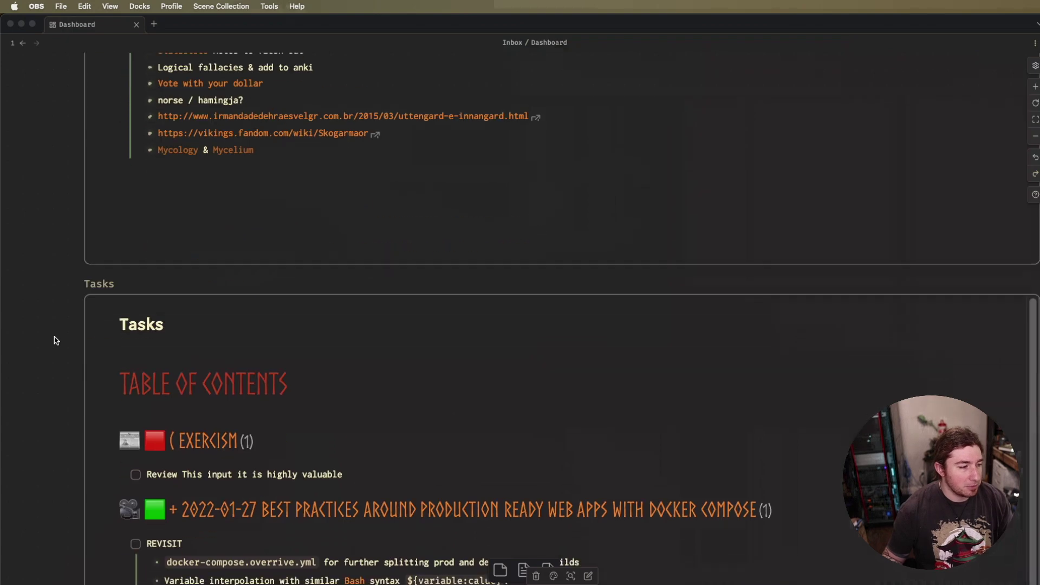
pyautogui.scroll(-3, 56, 340)
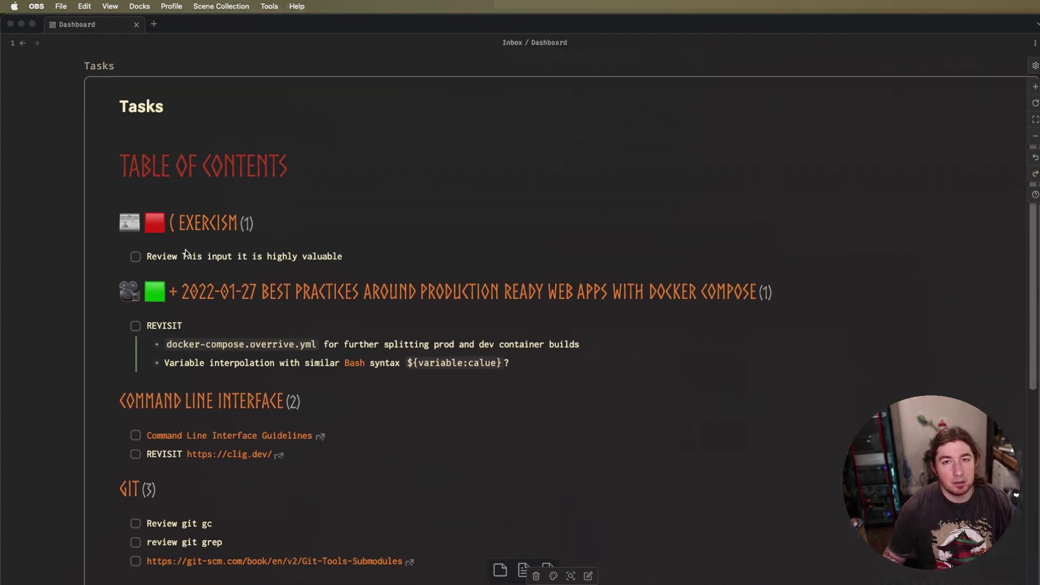
# - Open the Tasks card for editing and inspect its dataview query source
pyautogui.click(460, 163)
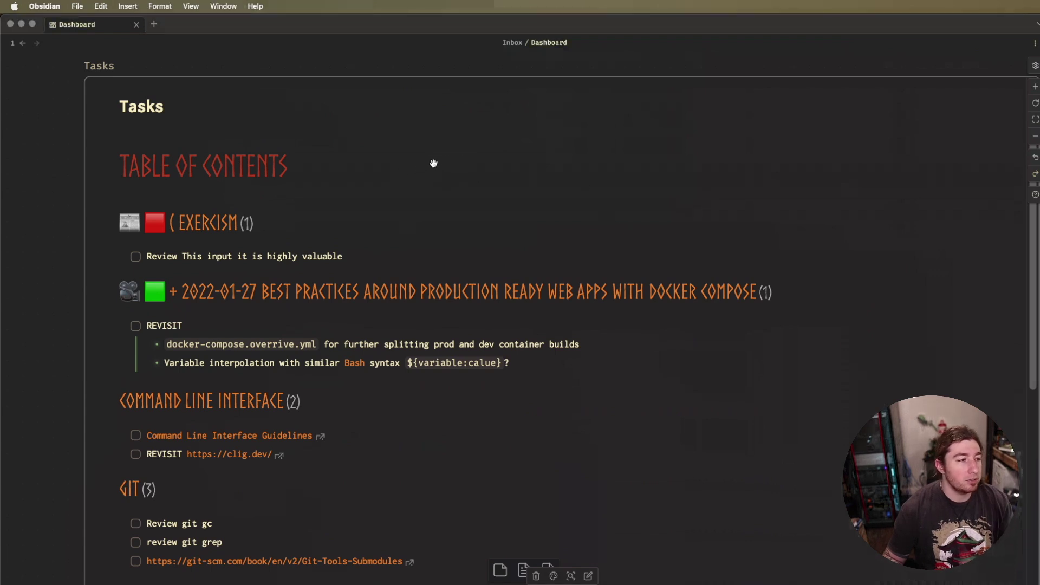
pyautogui.click(728, 171)
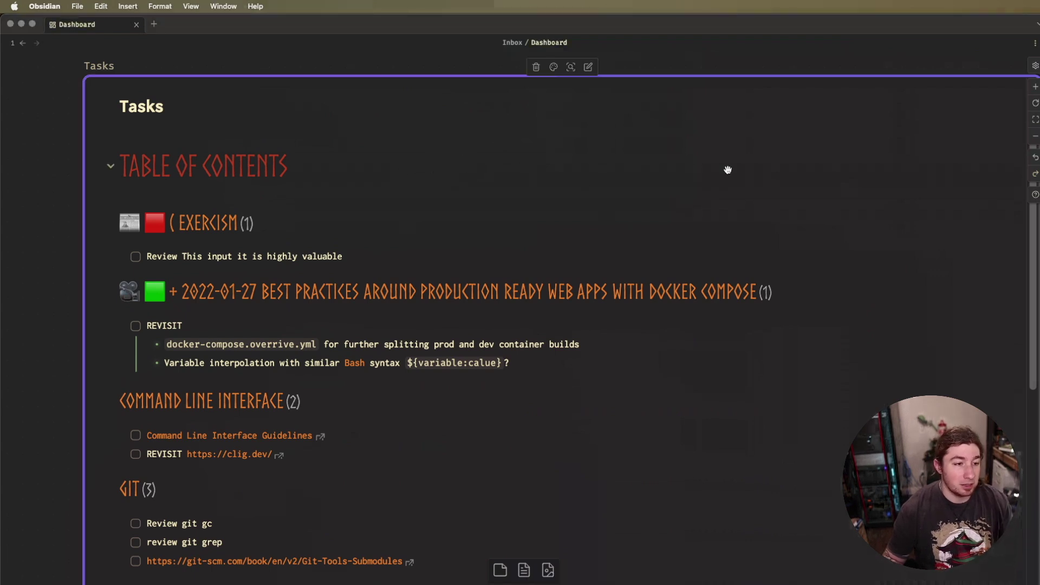
pyautogui.doubleClick(771, 227)
pyautogui.click(277, 250)
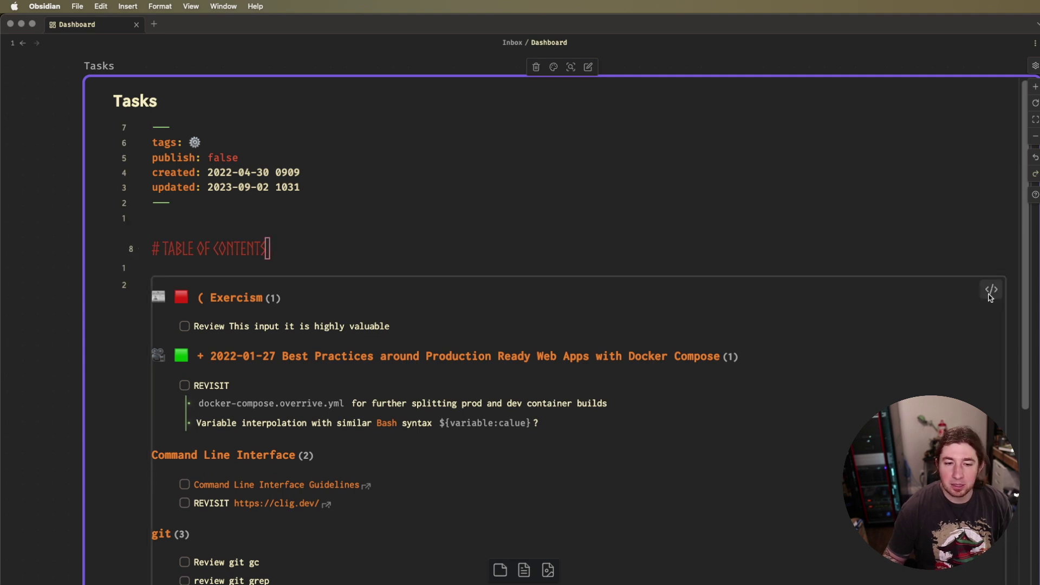
pyautogui.click(991, 290)
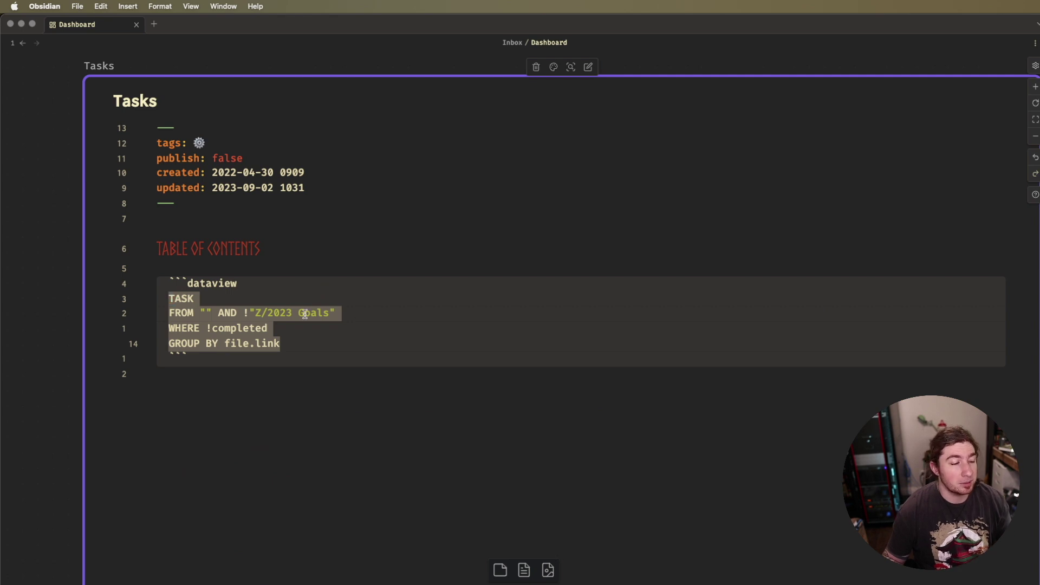
pyautogui.click(279, 225)
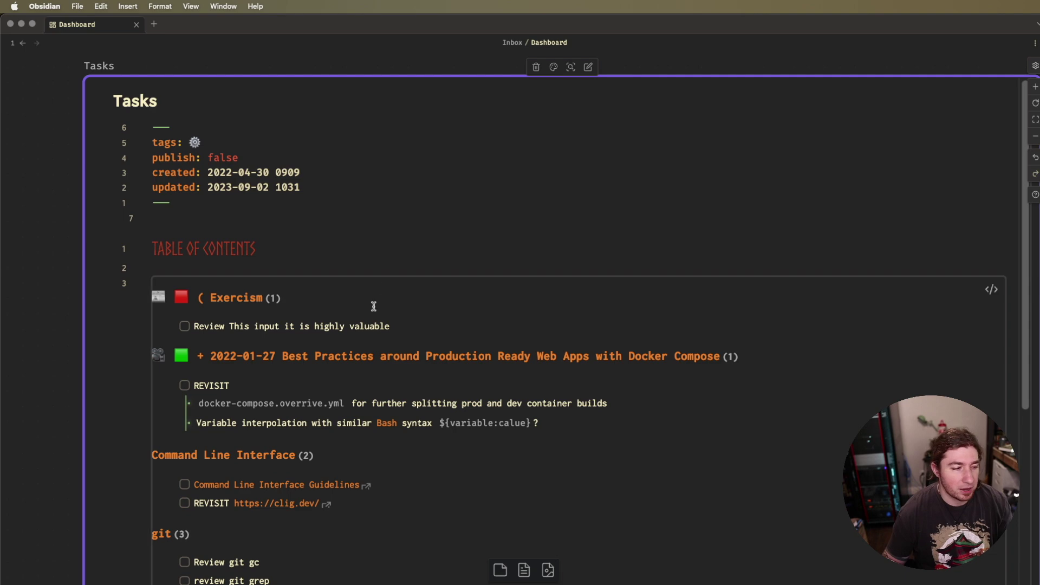
# - Scroll down and zoom the canvas out to show the whole Dashboard
pyautogui.scroll(-20, 205, 271)
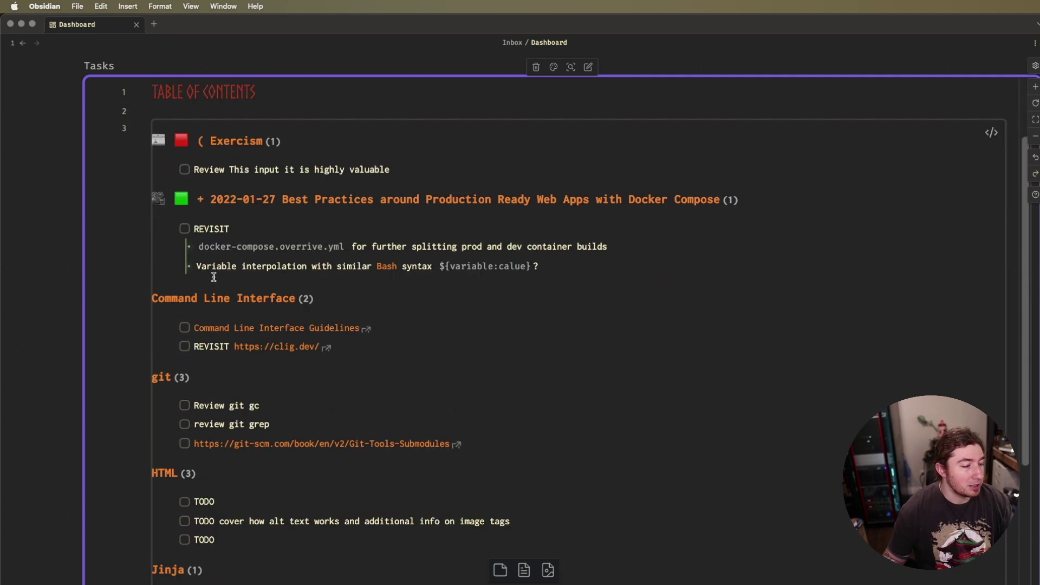
pyautogui.scroll(-4, 275, 269)
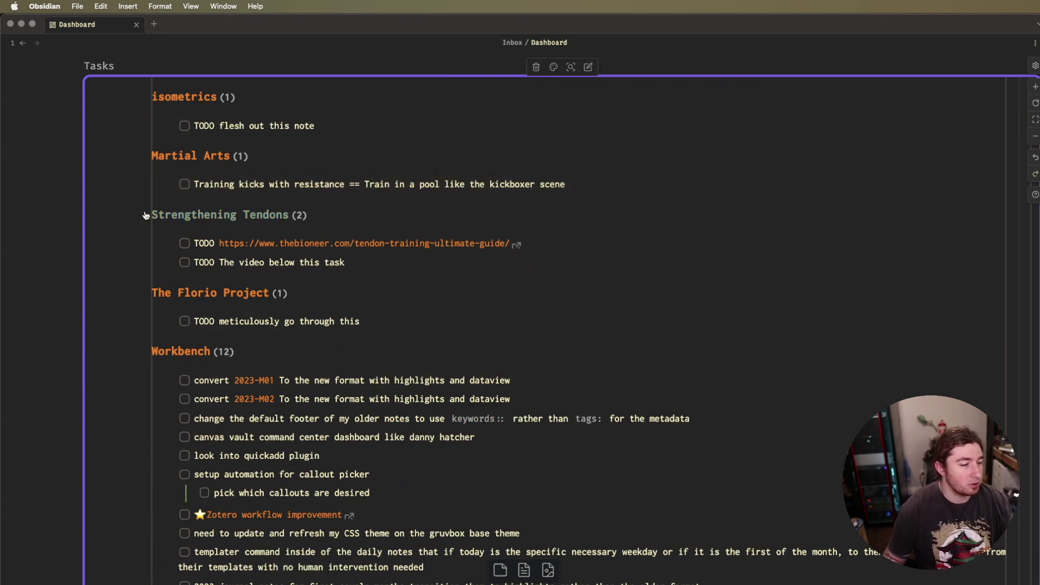
pyautogui.press('super+minus')
pyautogui.press('super+minus')
# - Zoom out, then zoom to fit the selected card in view
pyautogui.scroll(2, 750, 341)
pyautogui.press('super+minus')
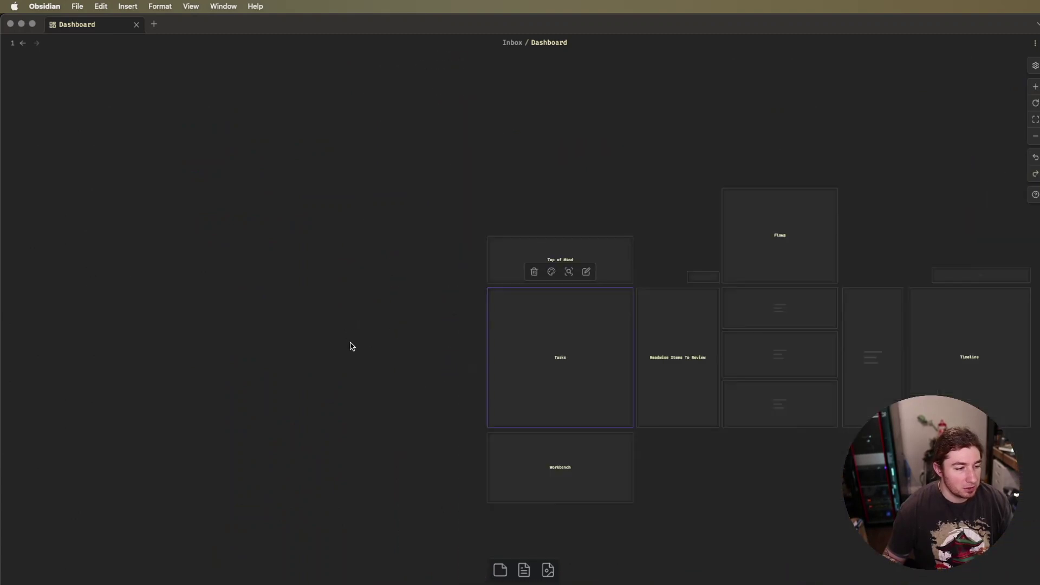
pyautogui.scroll(-8, 415, 348)
pyautogui.hotkey('shift', '1')
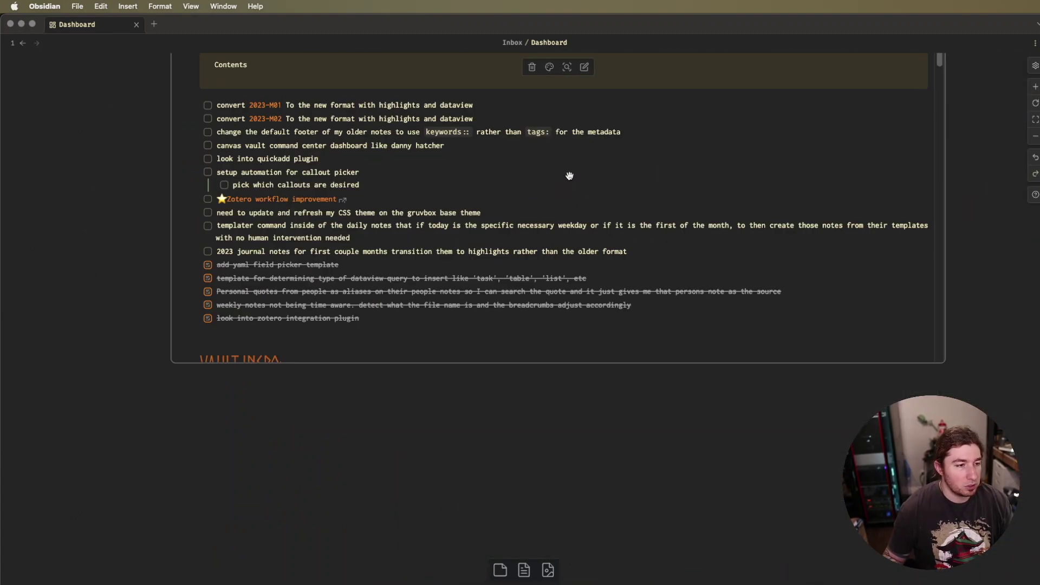
pyautogui.scroll(4, 116, 292)
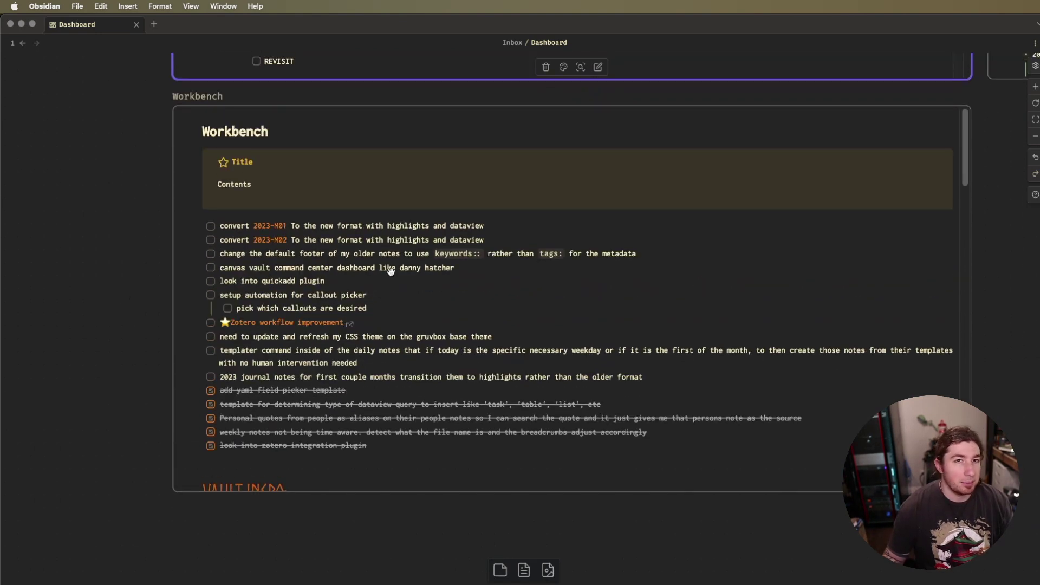
pyautogui.scroll(-1, 515, 269)
# - Select the Workbench card and scroll down through its tasks
pyautogui.click(519, 271)
pyautogui.scroll(-3, 542, 272)
pyautogui.scroll(-15, 554, 274)
pyautogui.scroll(-3, 555, 278)
# - Scroll back up to the Tasks card's table of contents below Top of Mind
pyautogui.scroll(5, 554, 277)
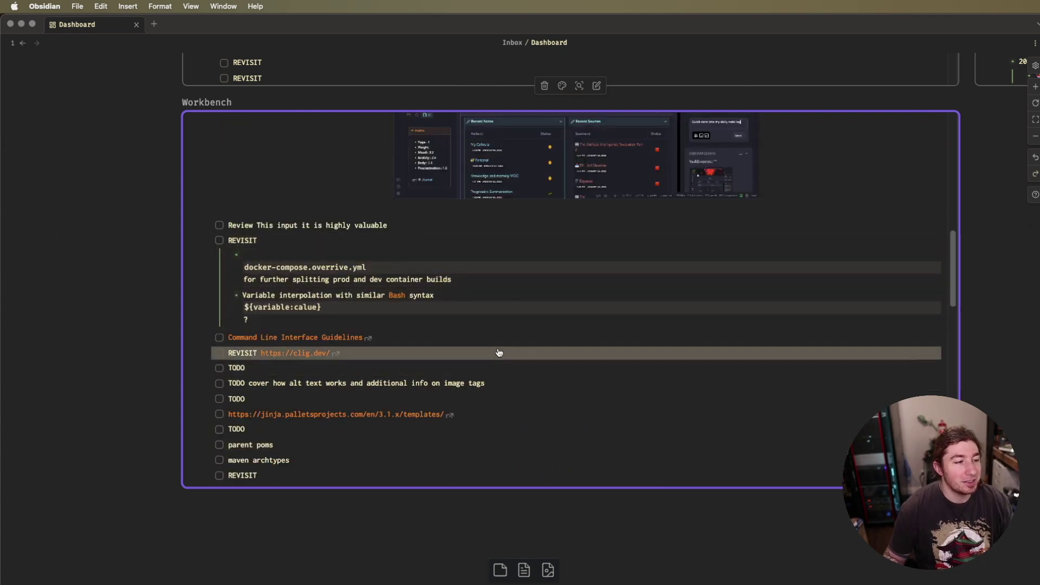
pyautogui.scroll(8, 596, 314)
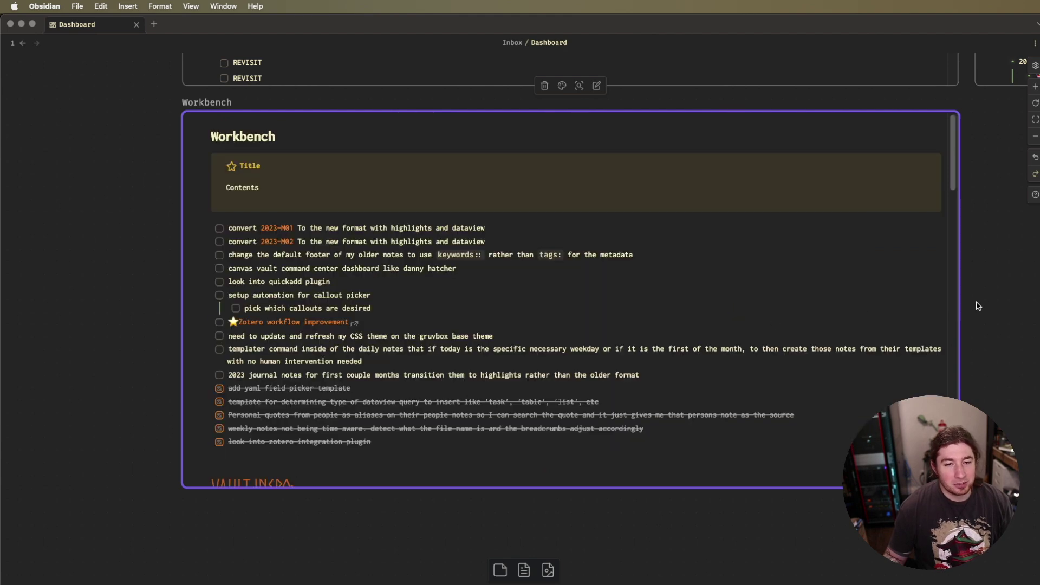
pyautogui.scroll(3, 979, 303)
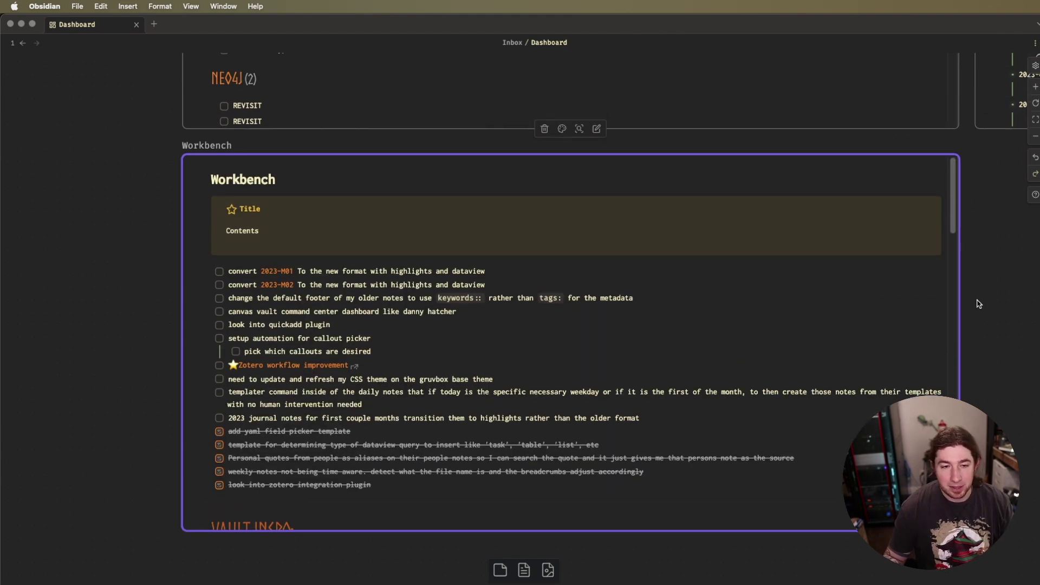
pyautogui.scroll(10, 978, 302)
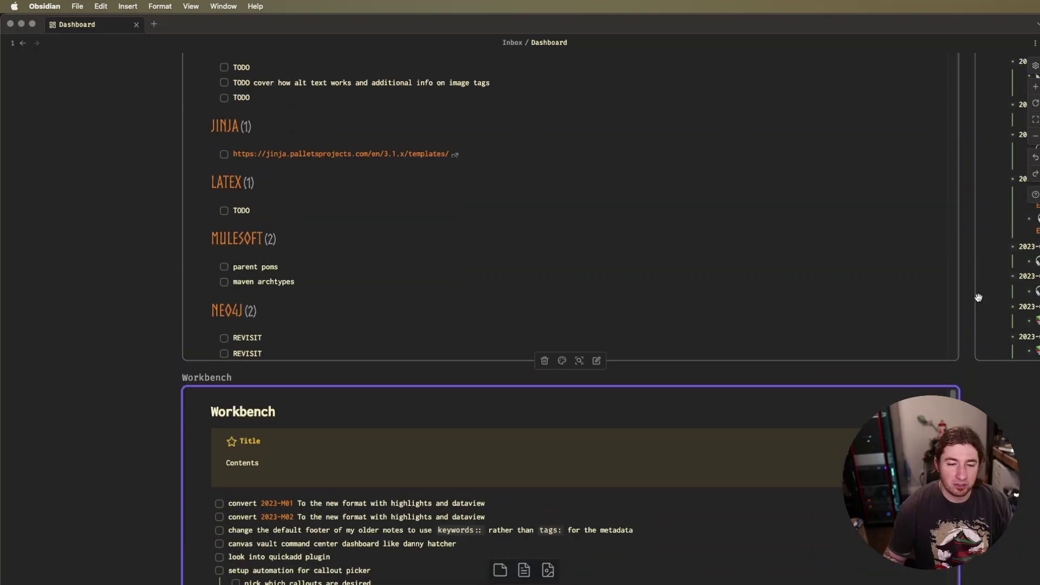
pyautogui.scroll(15, 970, 292)
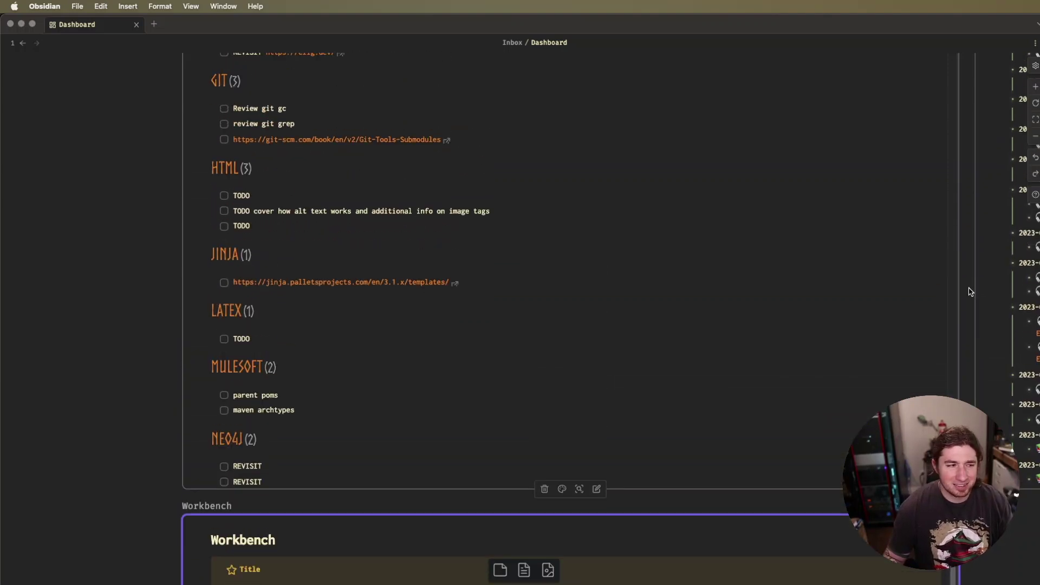
pyautogui.scroll(14, 969, 292)
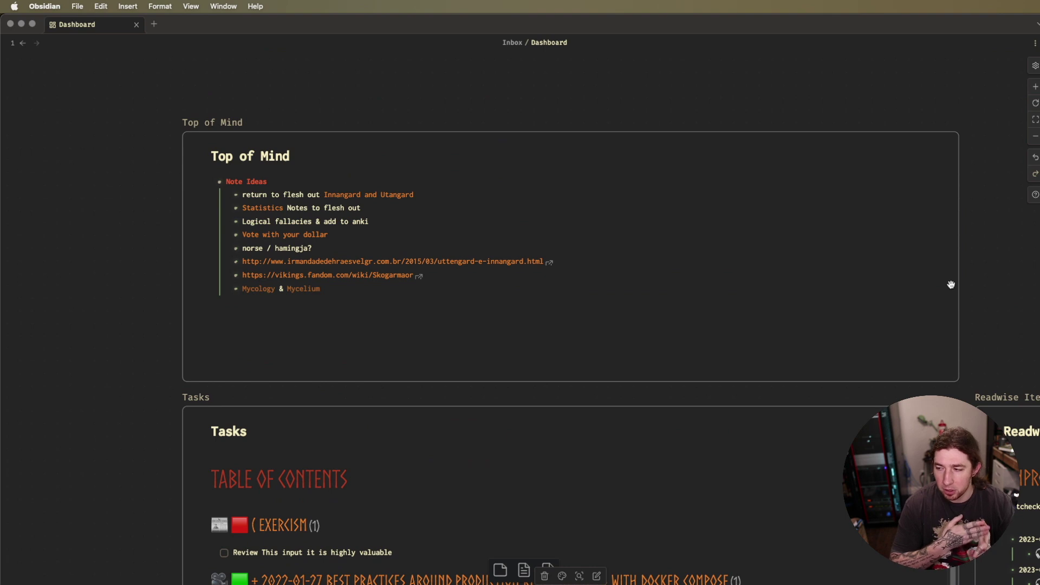
# - Pan the canvas to the Readwise Items To Review card beside the Zettelkasten and Devlog inboxes
pyautogui.moveTo(1022, 251); pyautogui.dragTo(372, 181)
pyautogui.moveTo(563, 286); pyautogui.dragTo(542, 144)
pyautogui.scroll(-3, 780, 227)
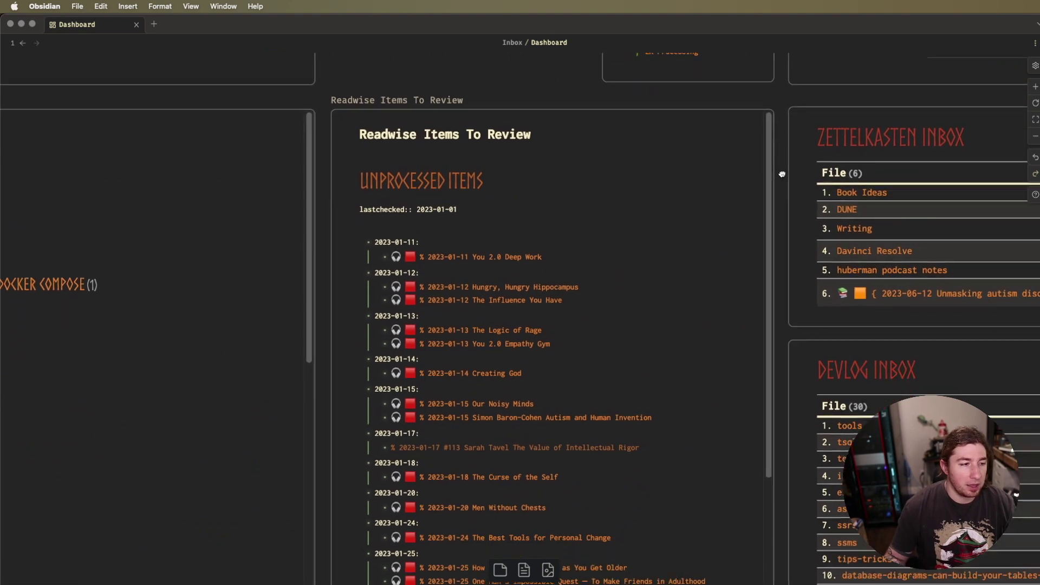
# - Edit the Readwise Items To Review card, inspect its dataview query, then return to the rendered list
pyautogui.click(678, 218)
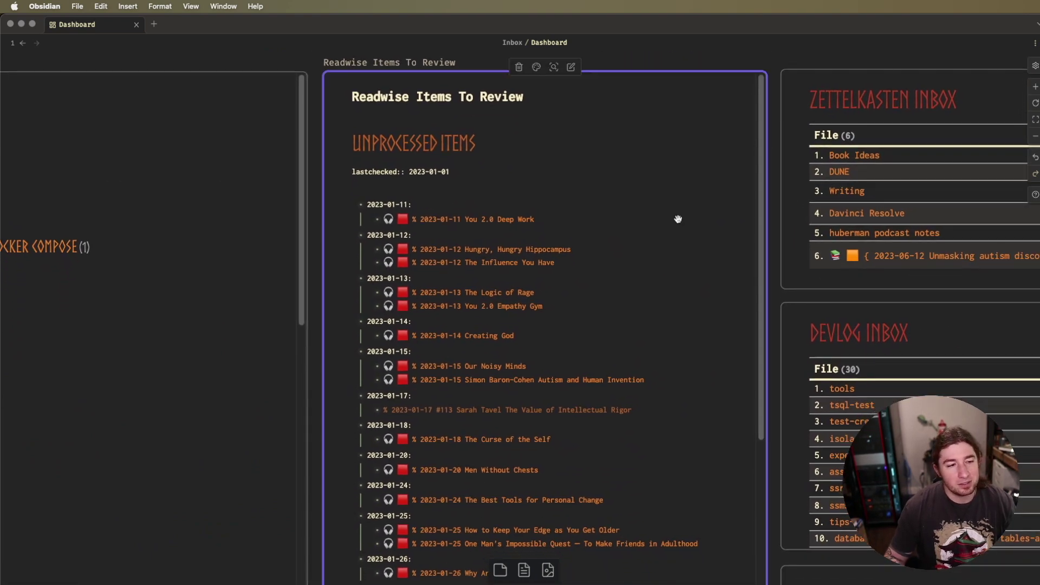
pyautogui.click(716, 163)
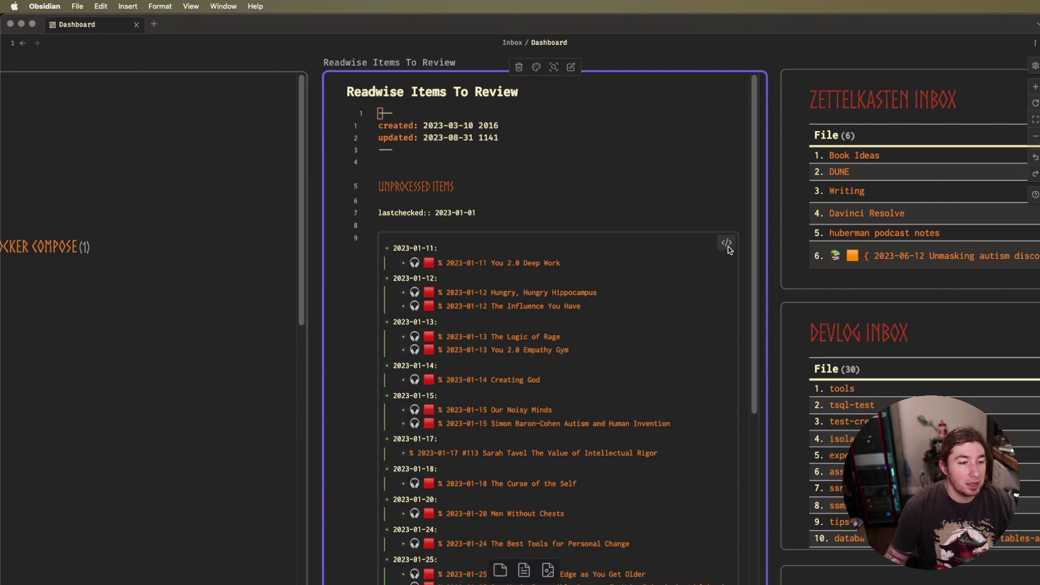
pyautogui.click(726, 242)
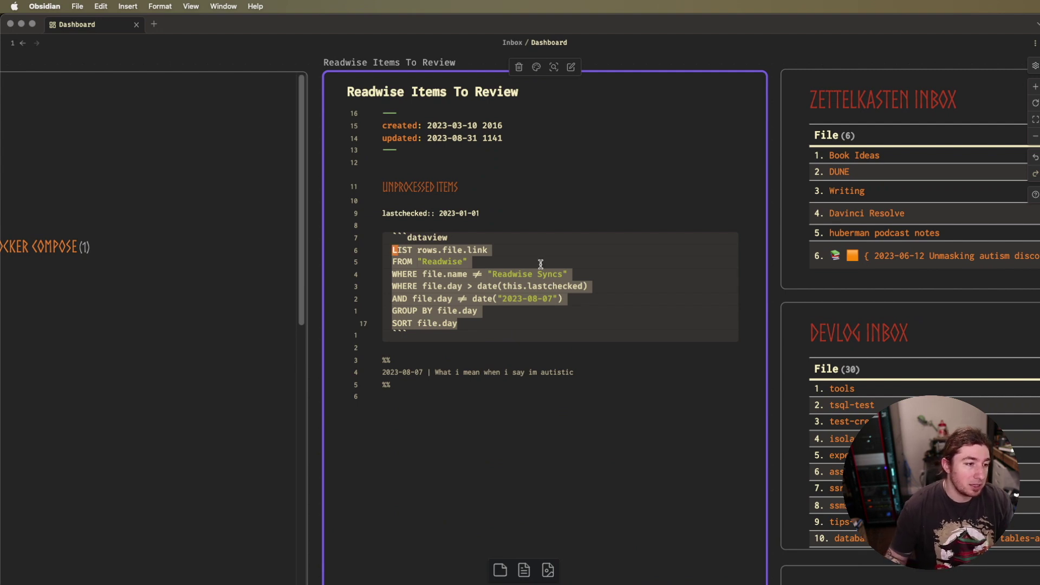
pyautogui.click(546, 225)
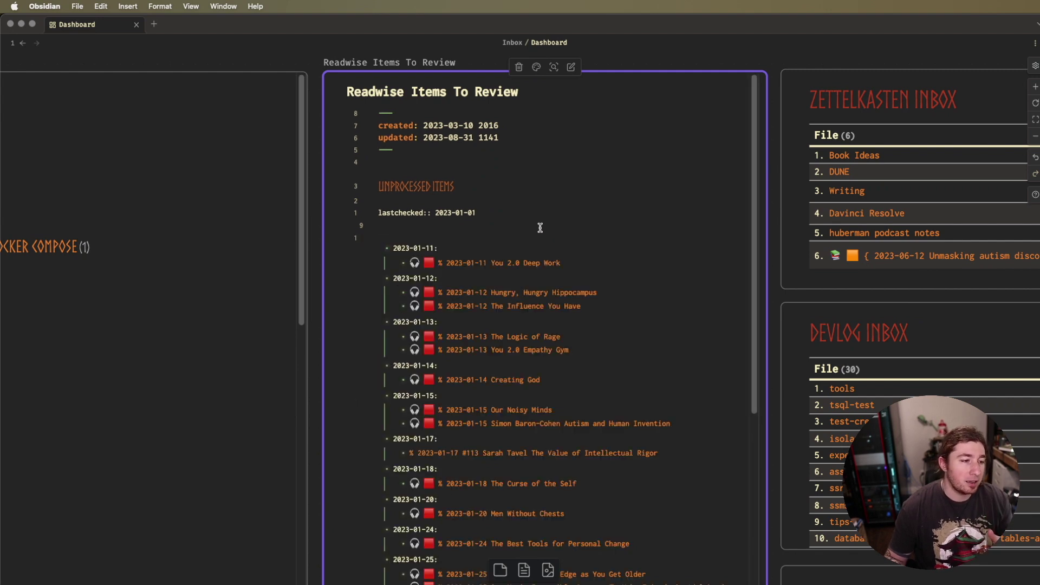
pyautogui.moveTo(535, 266)
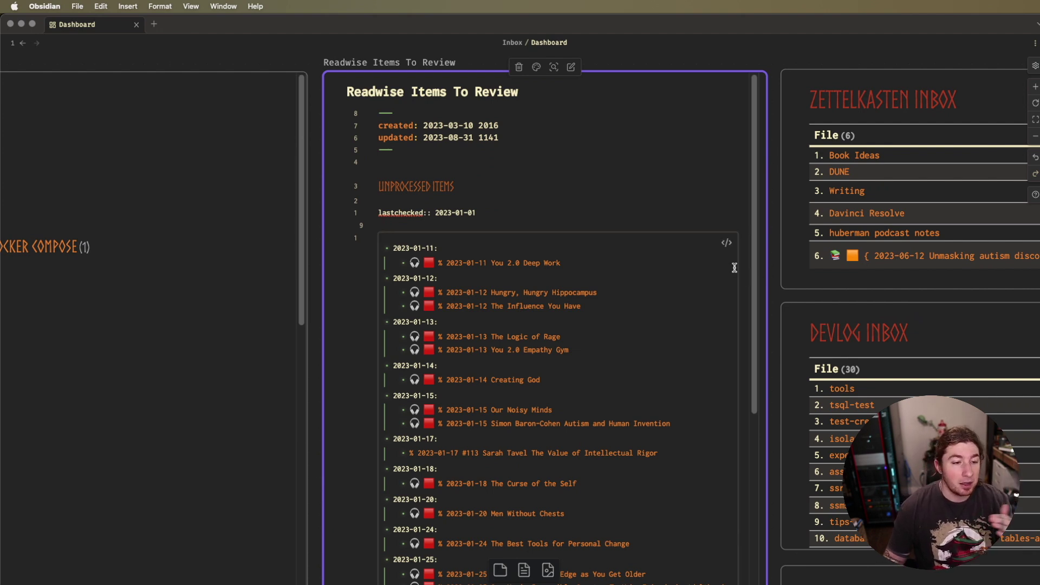
pyautogui.moveTo(754, 244); pyautogui.dragTo(777, 529)
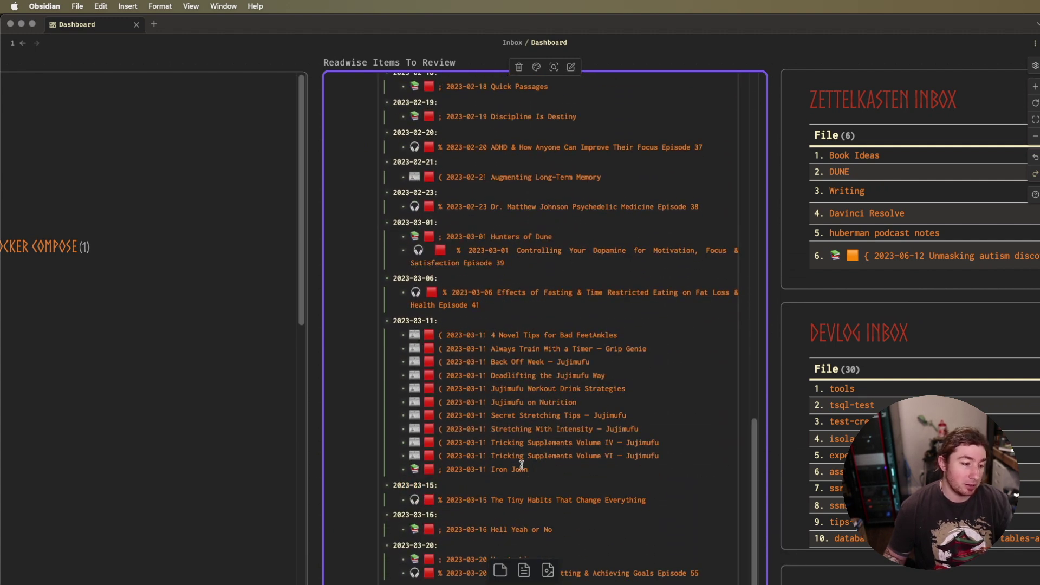
pyautogui.moveTo(757, 452); pyautogui.dragTo(732, 157)
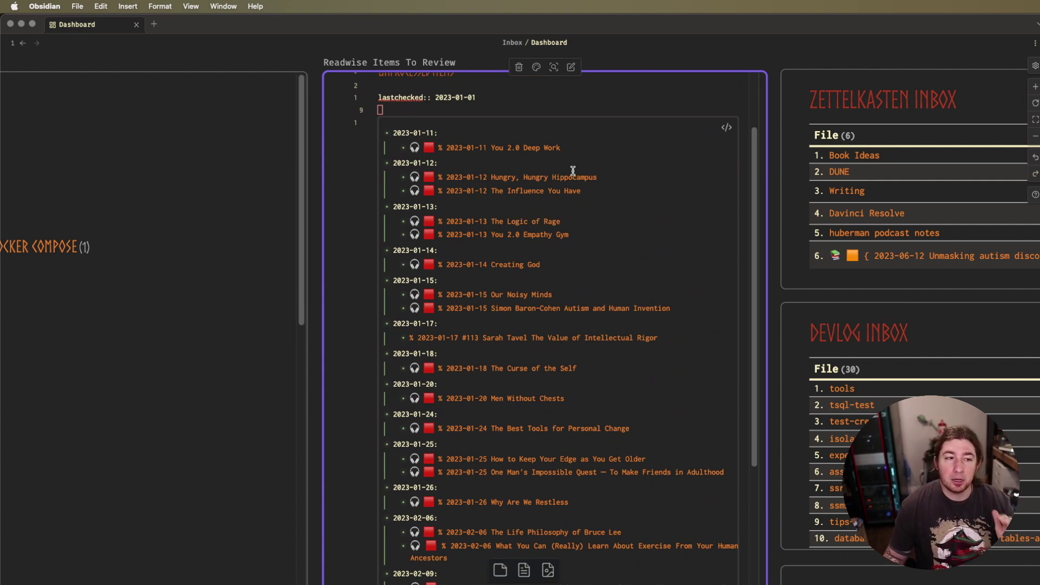
pyautogui.scroll(2, 755, 171)
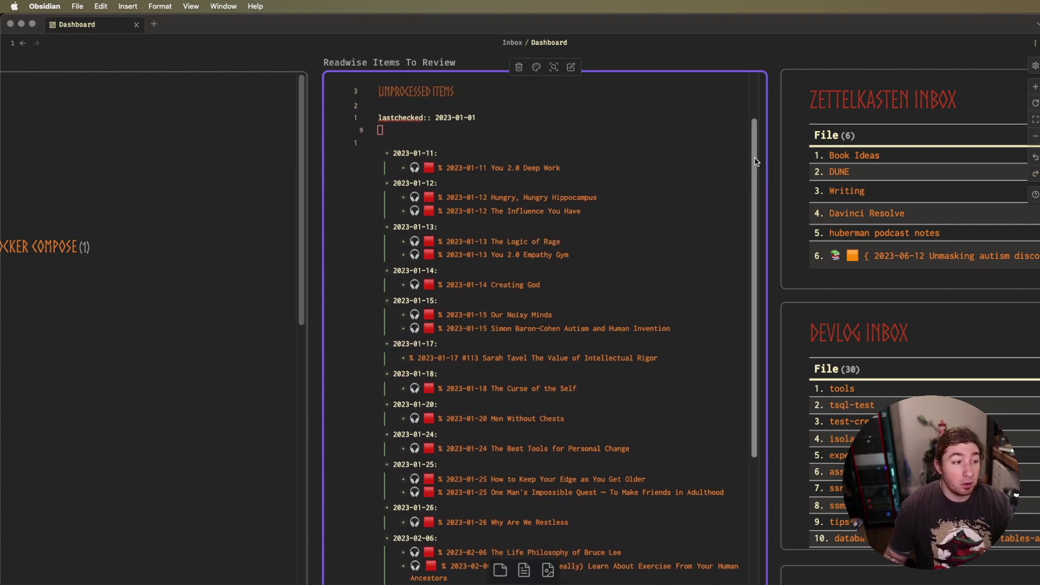
# - Place the caret on the lastchecked line and reveal the Readwise card's dataview query
pyautogui.click(465, 158)
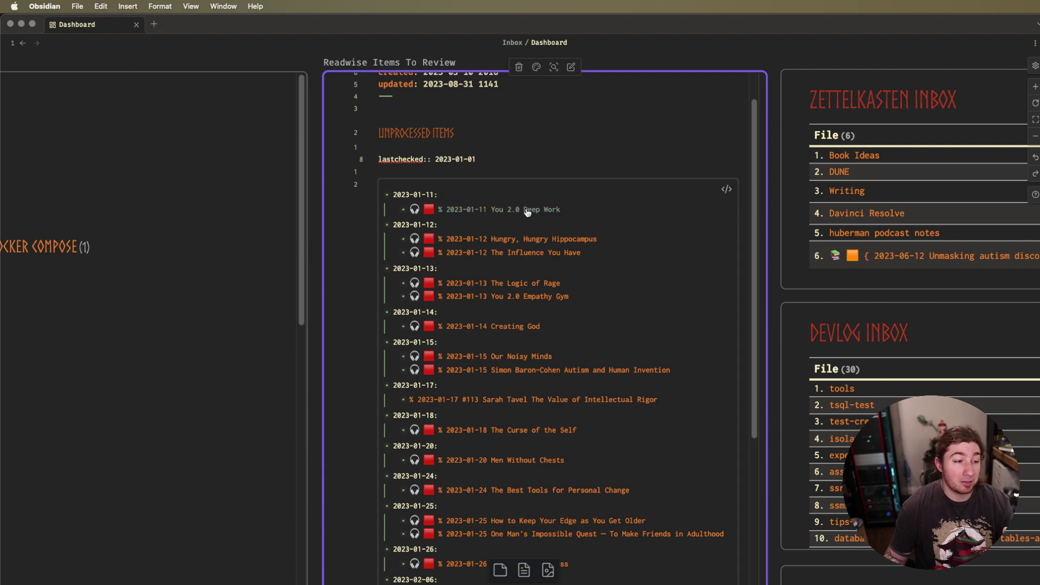
pyautogui.scroll(-1, 713, 214)
pyautogui.scroll(-10, 720, 203)
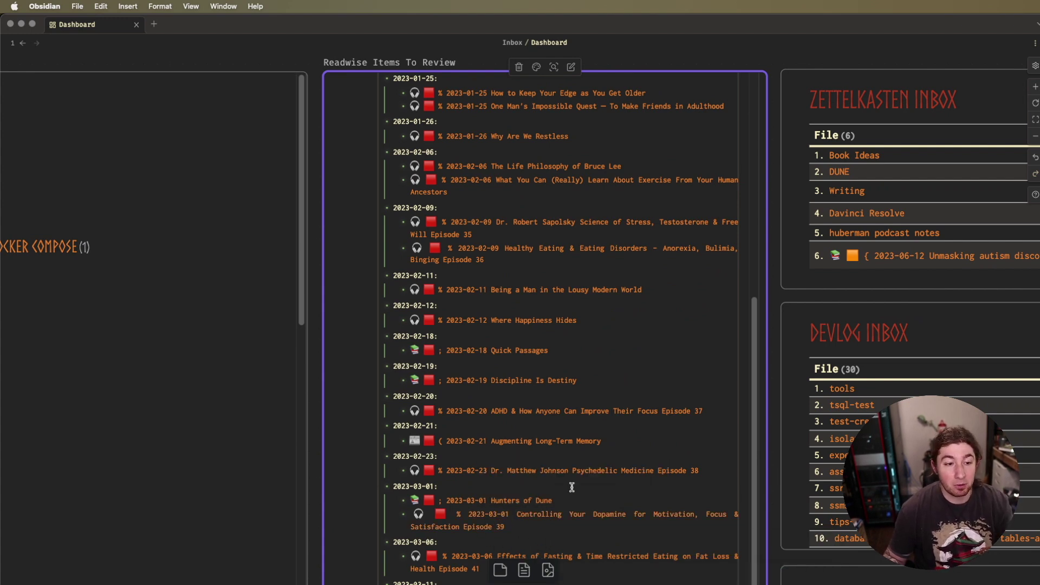
pyautogui.moveTo(594, 477)
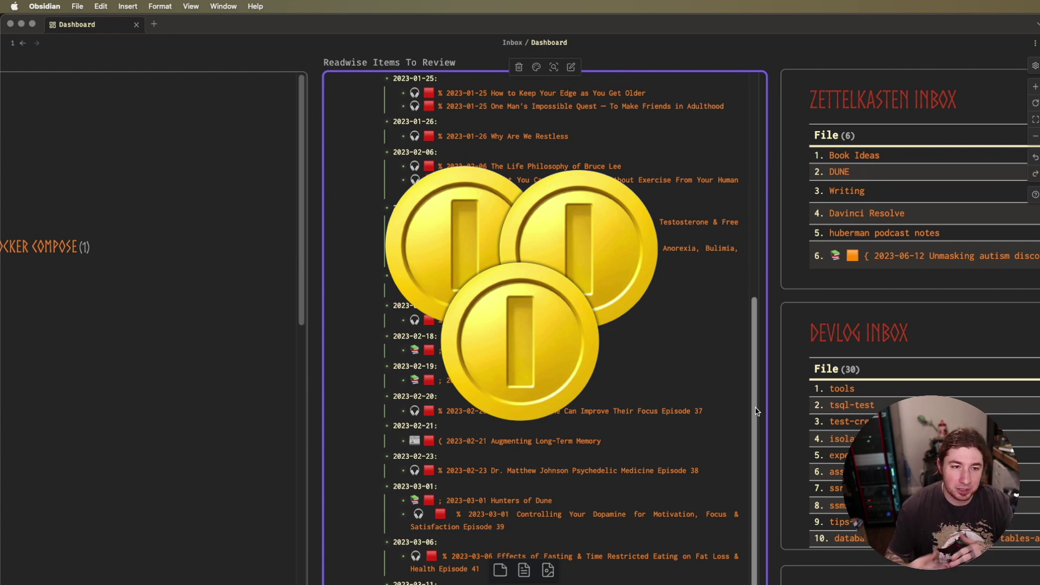
pyautogui.moveTo(753, 304); pyautogui.dragTo(759, 86)
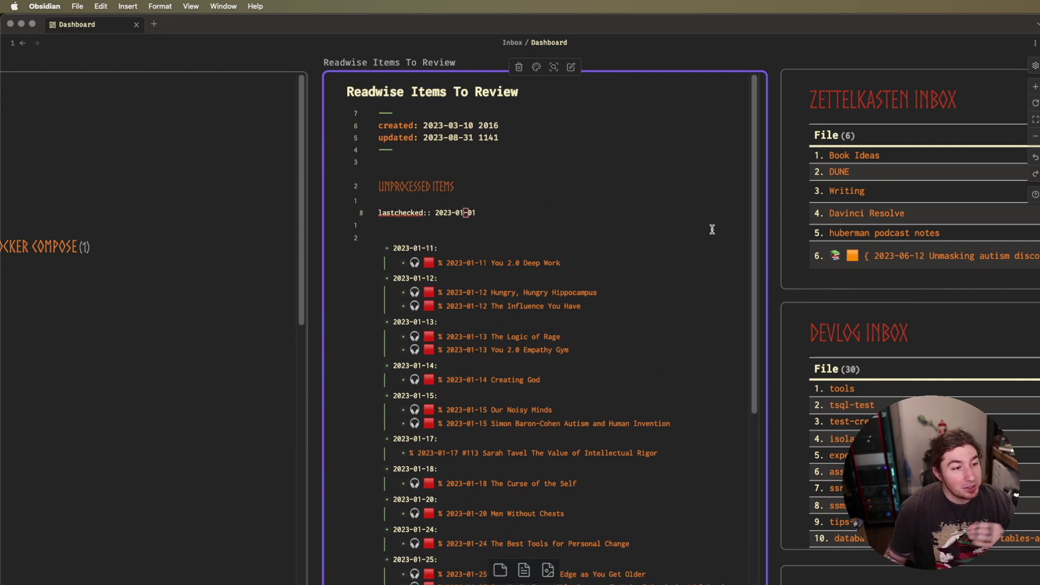
pyautogui.moveTo(725, 242)
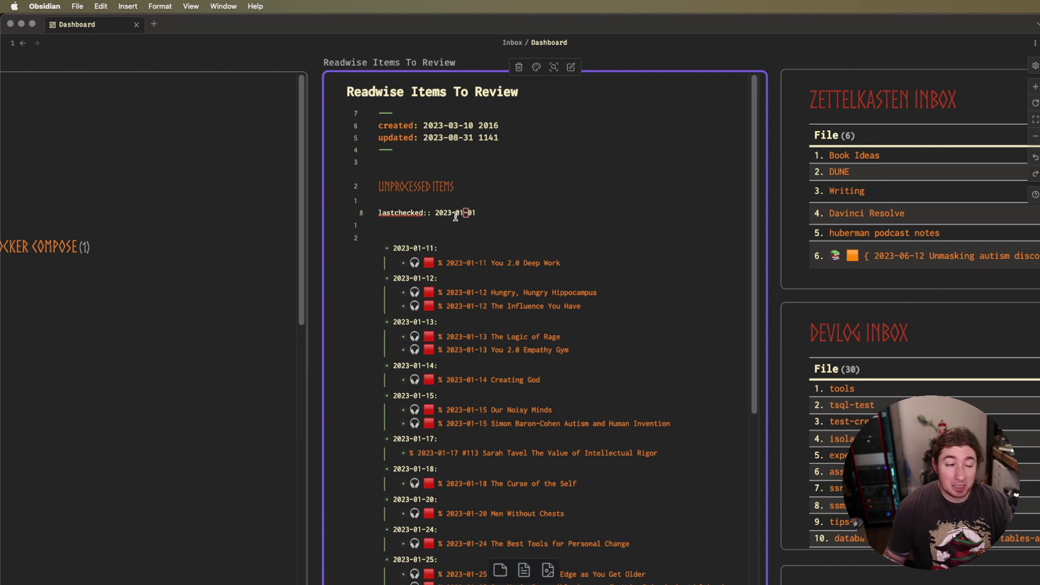
pyautogui.click(726, 245)
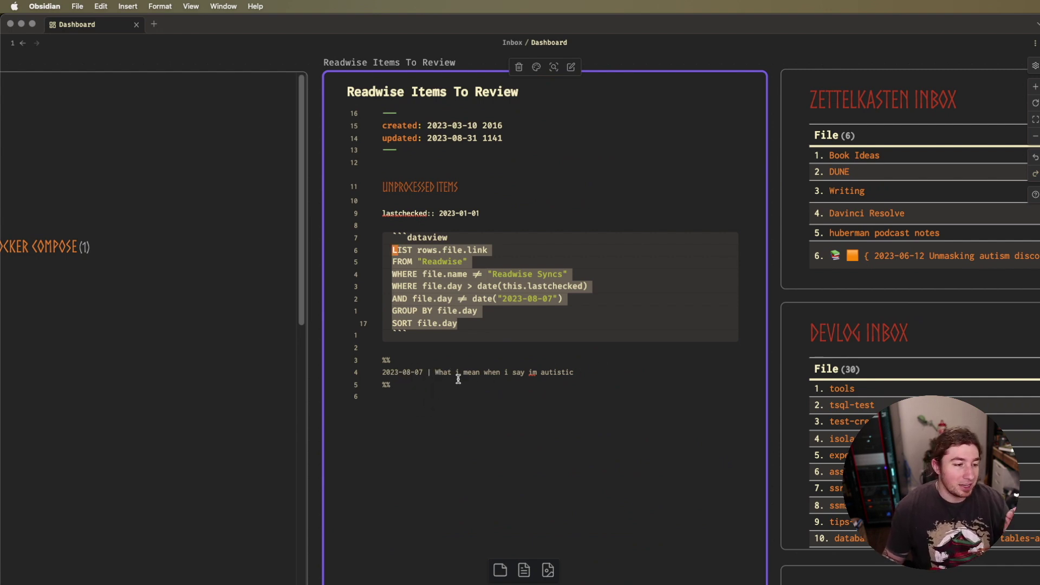
# - Change lastchecked to 2023-01-21, revert it to 2023-01-01, then pan to the Zettelkasten Inbox
pyautogui.press('k')
pyautogui.press('k')
pyautogui.press('k')
pyautogui.press('w')
pyautogui.press('w')
pyautogui.press('w')
pyautogui.press('w')
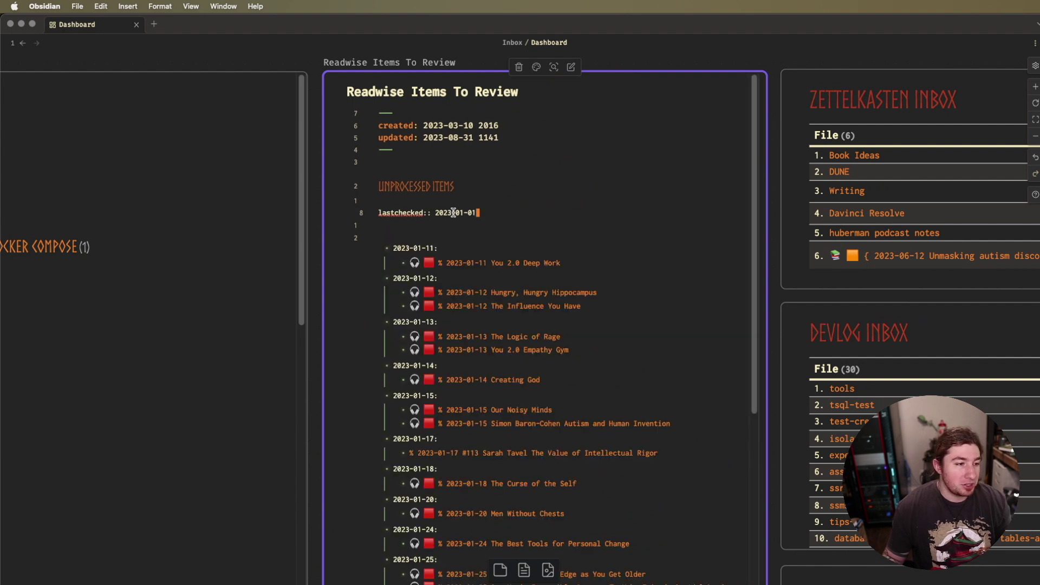
pyautogui.press('r')
pyautogui.press('2')
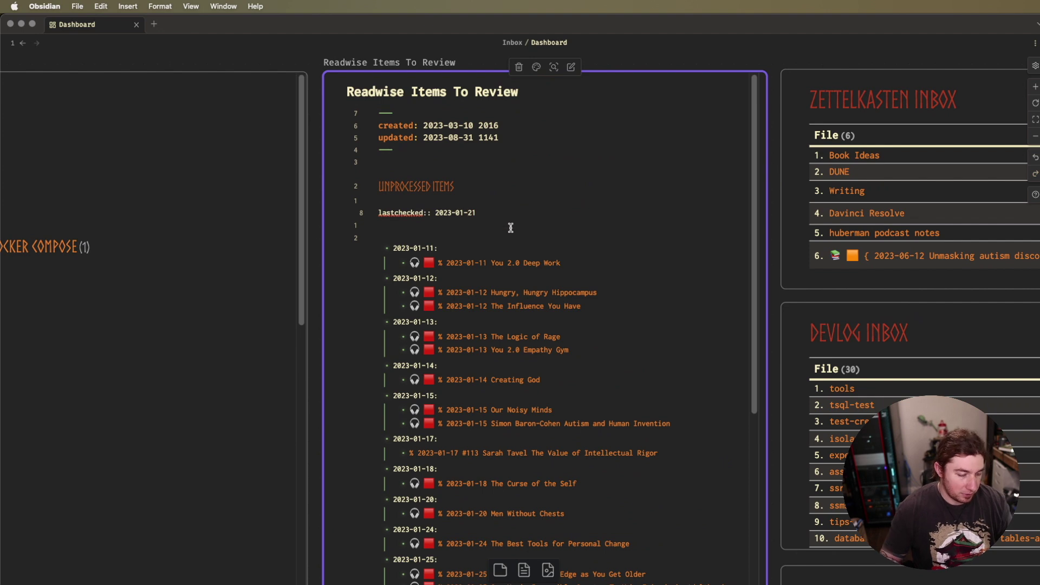
pyautogui.press('k')
pyautogui.press('k')
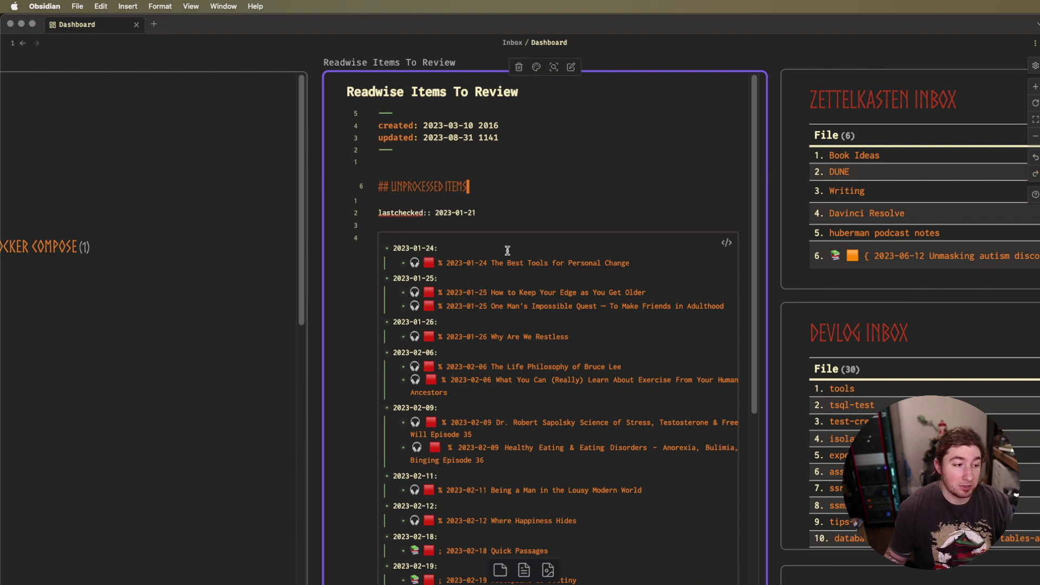
pyautogui.click(476, 213)
pyautogui.press('h')
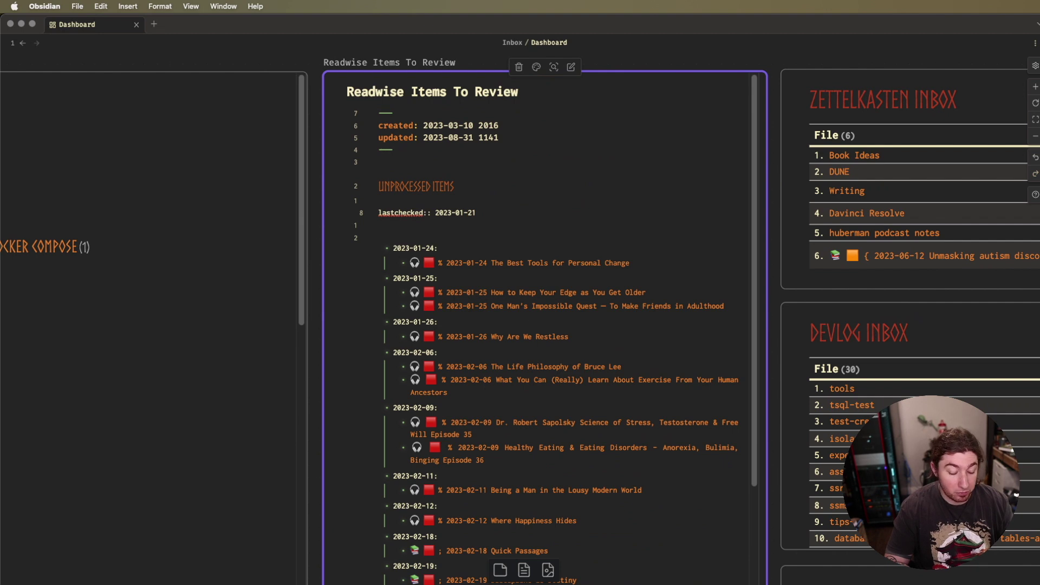
pyautogui.click(537, 187)
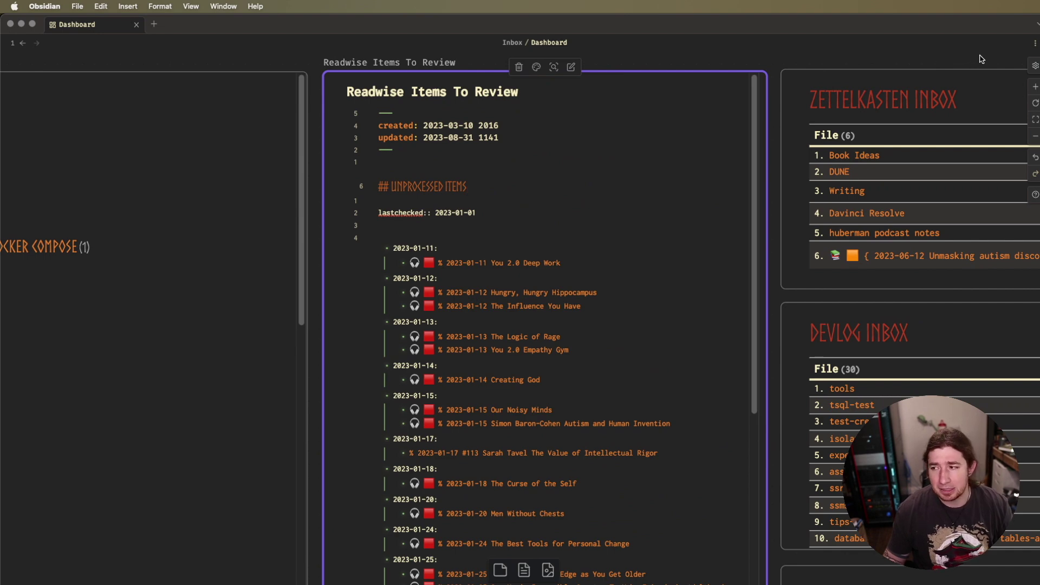
pyautogui.moveTo(982, 59); pyautogui.dragTo(691, 263)
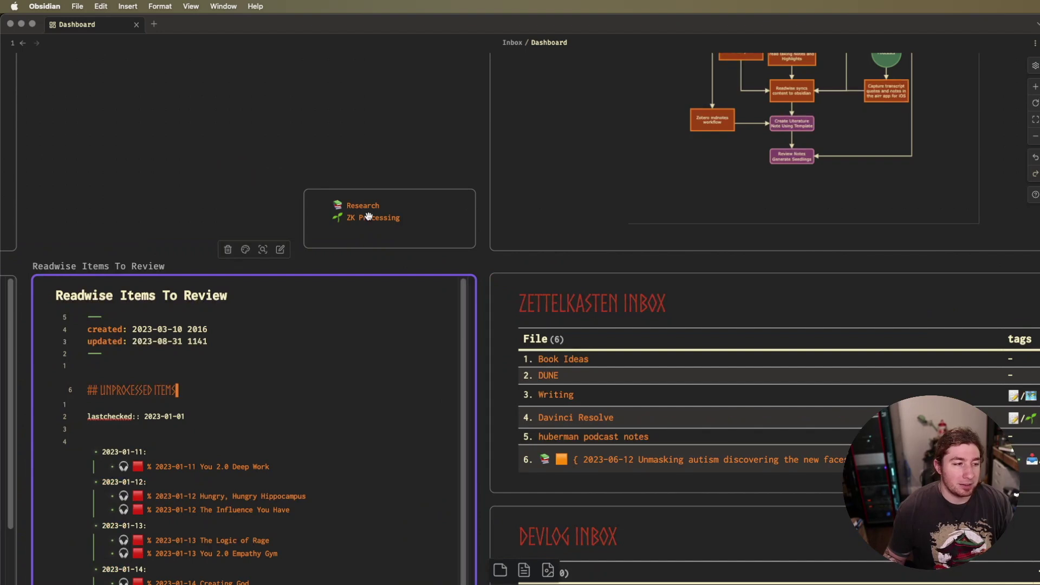
pyautogui.moveTo(769, 267); pyautogui.dragTo(471, 458)
pyautogui.scroll(5, 902, 142)
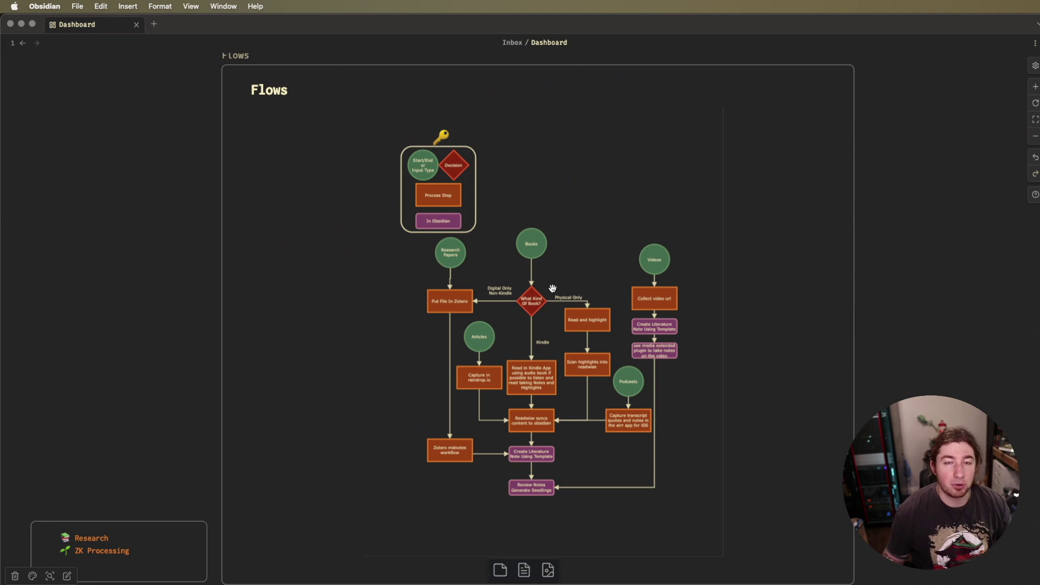
pyautogui.scroll(1, 555, 293)
pyautogui.scroll(2, 555, 293)
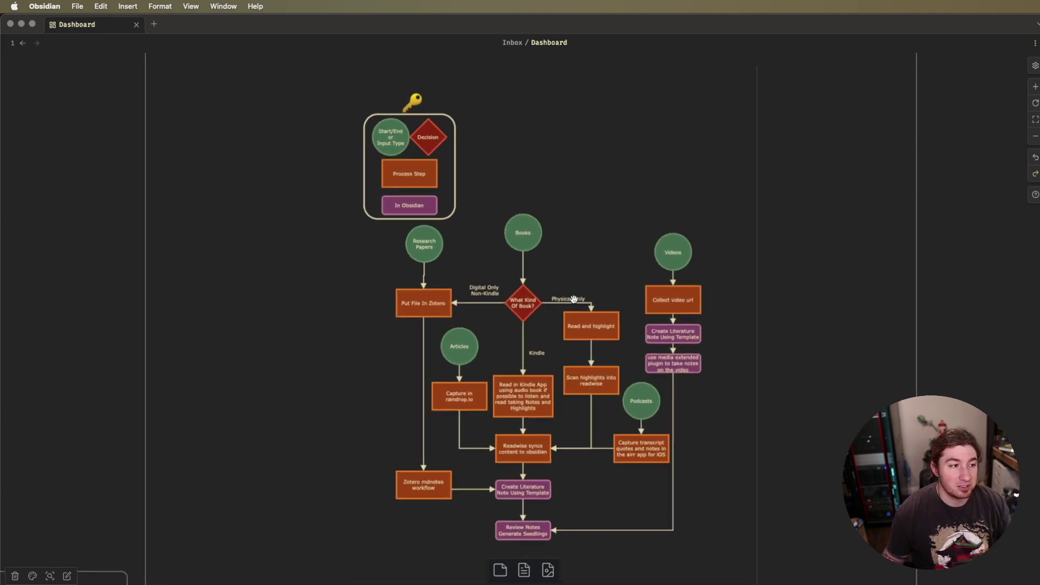
pyautogui.click(608, 282)
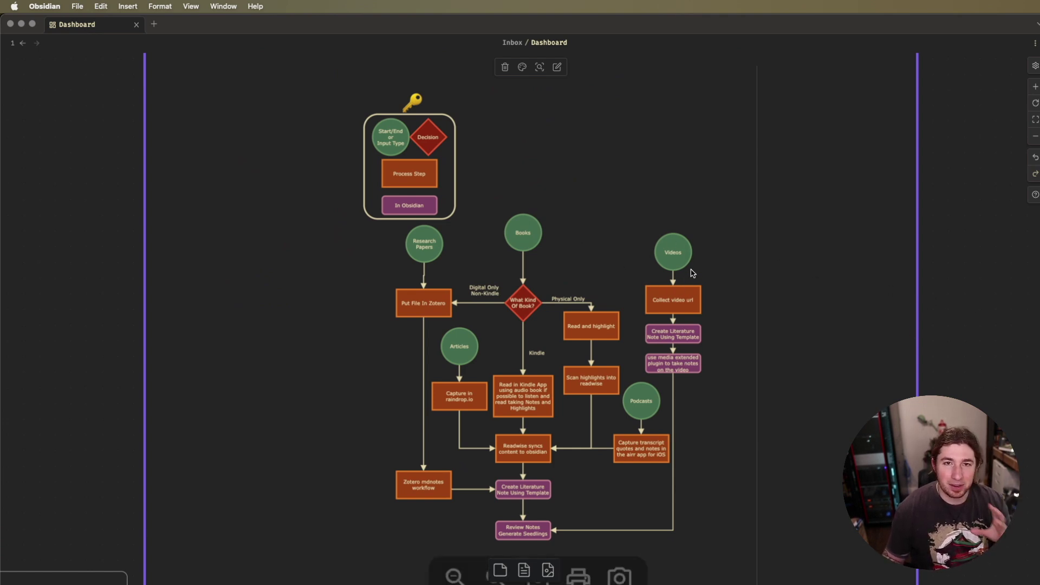
pyautogui.scroll(-4, 966, 336)
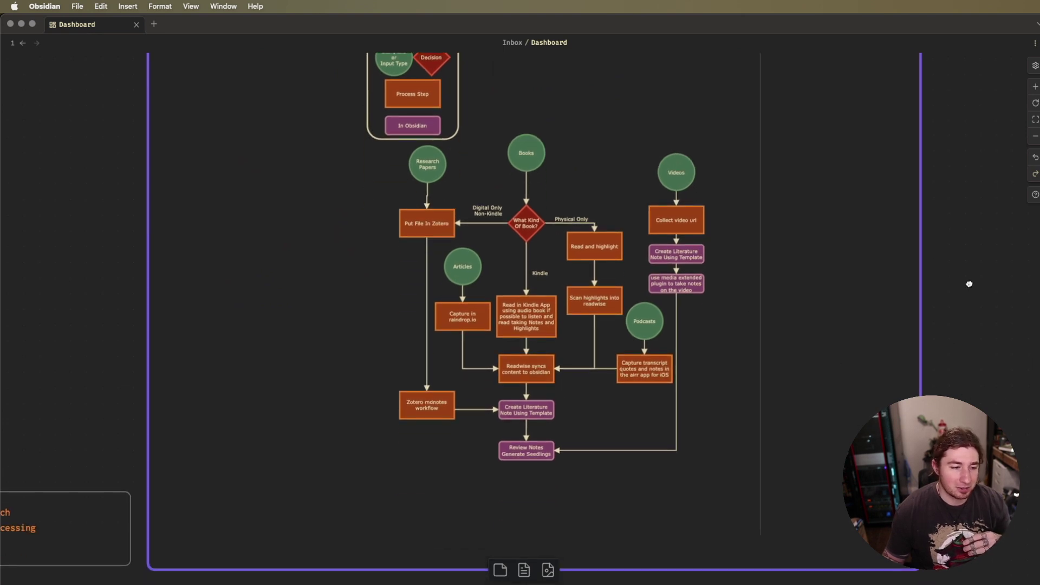
pyautogui.scroll(-10, 921, 304)
# - Select the Zettelkasten Inbox card and scroll through its table
pyautogui.scroll(-5, 916, 298)
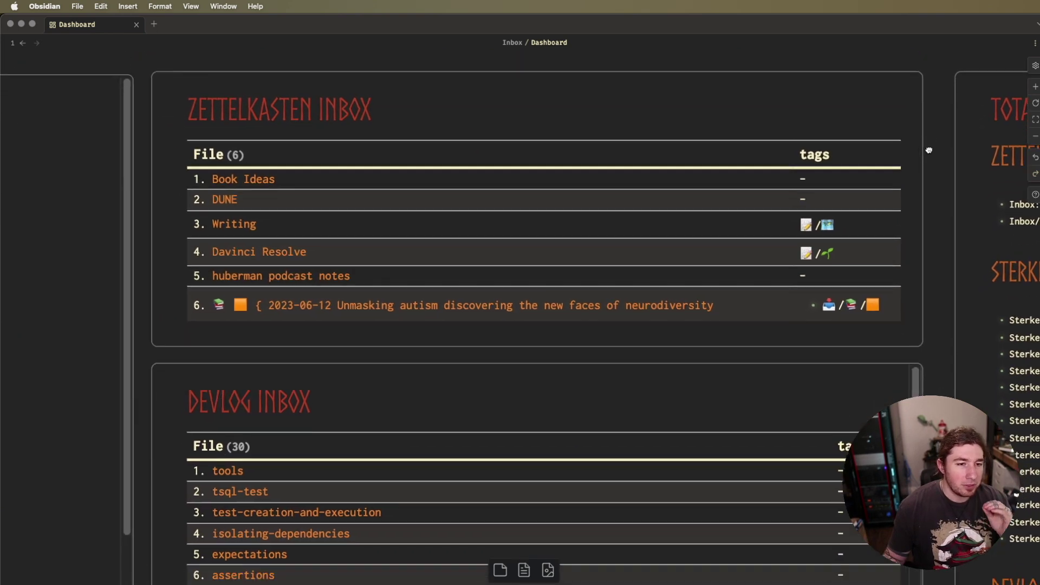
pyautogui.click(929, 150)
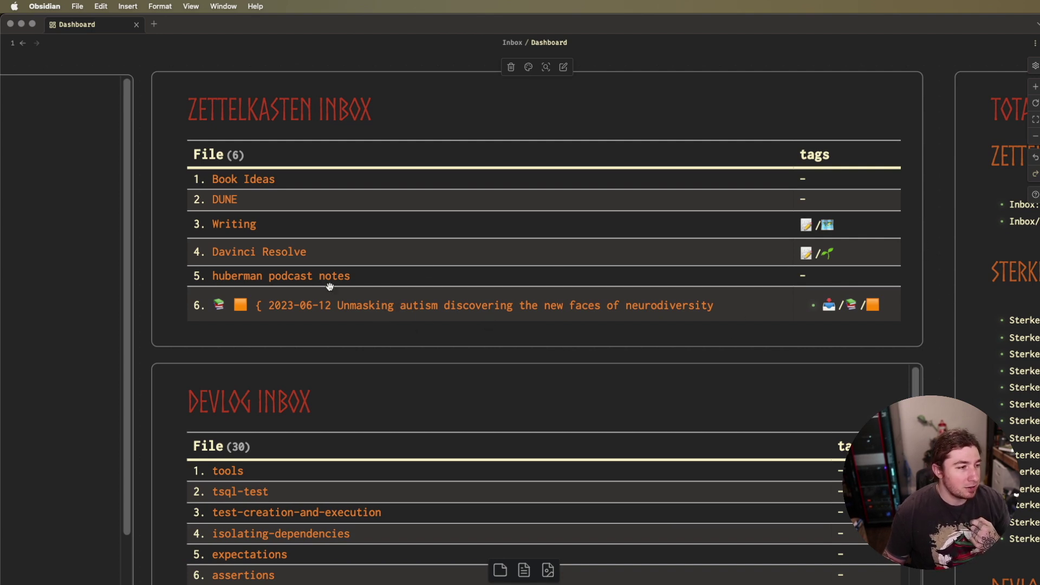
pyautogui.scroll(-5, 935, 379)
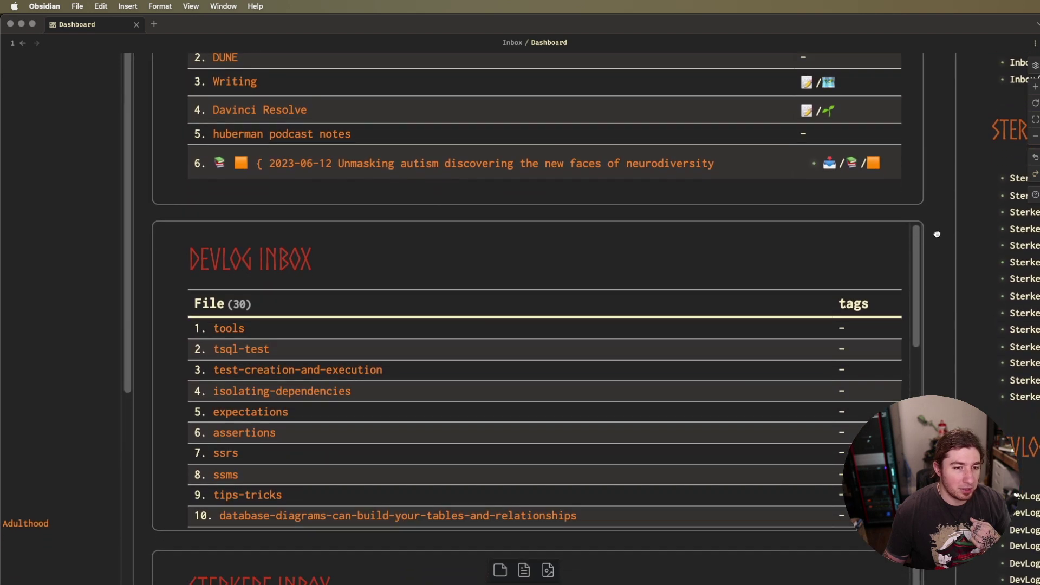
pyautogui.scroll(3, 937, 234)
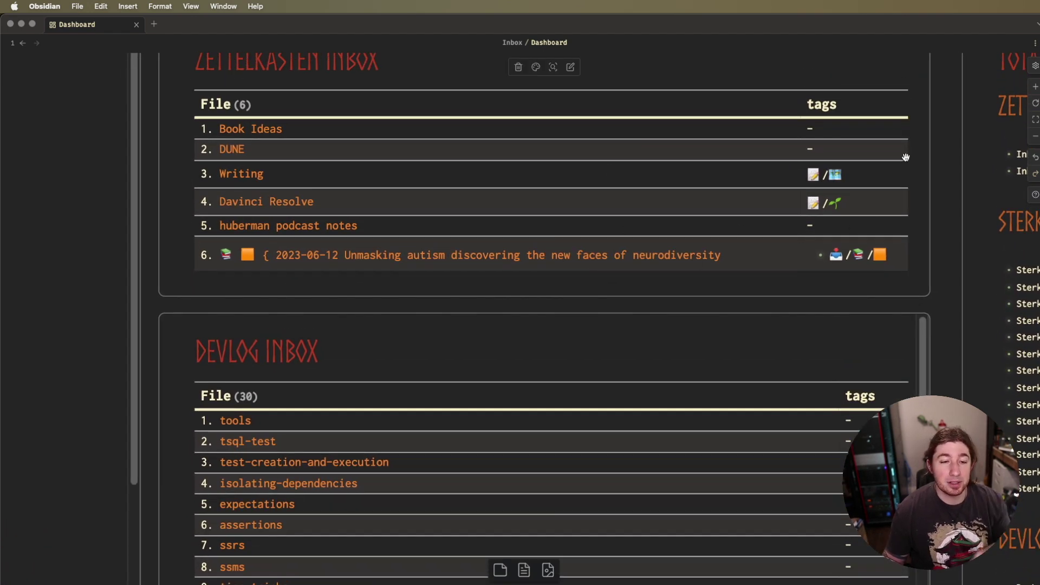
pyautogui.scroll(-5, 956, 270)
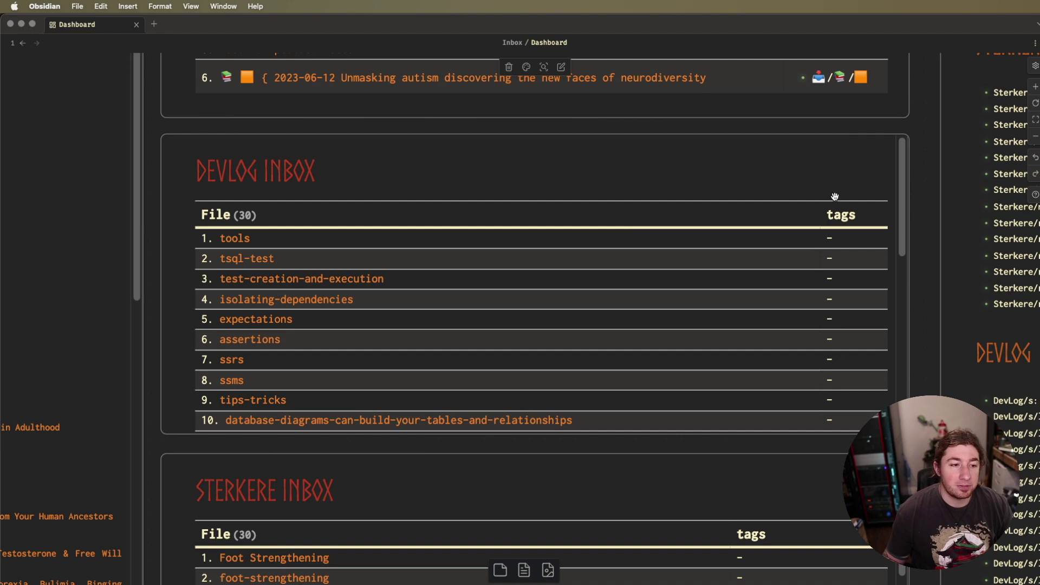
# - Select the Devlog Inbox card, scroll its list to row 30 and back, then move down to Sterkere Inbox
pyautogui.click(901, 158)
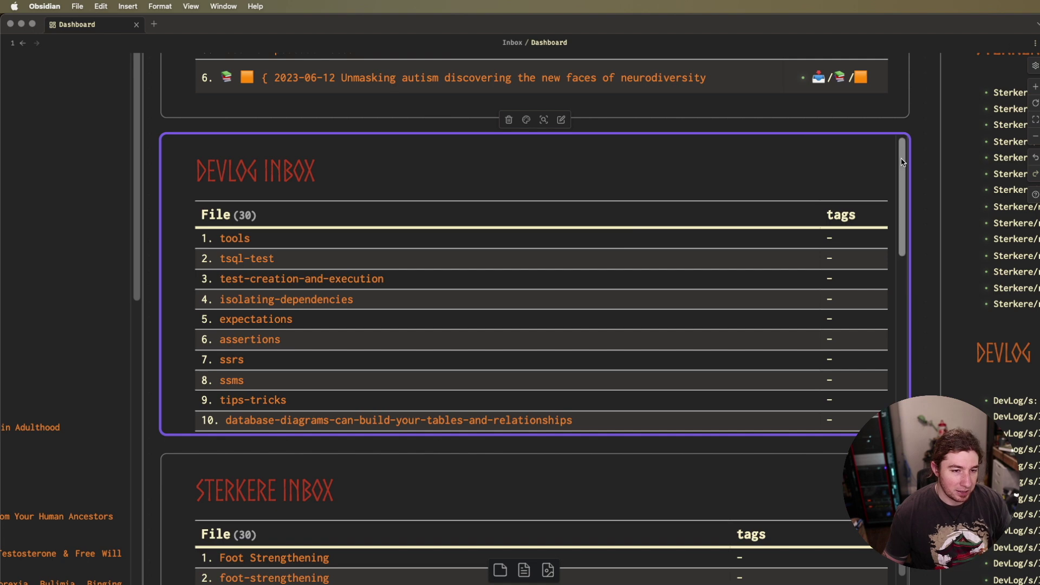
pyautogui.moveTo(903, 160); pyautogui.dragTo(901, 349)
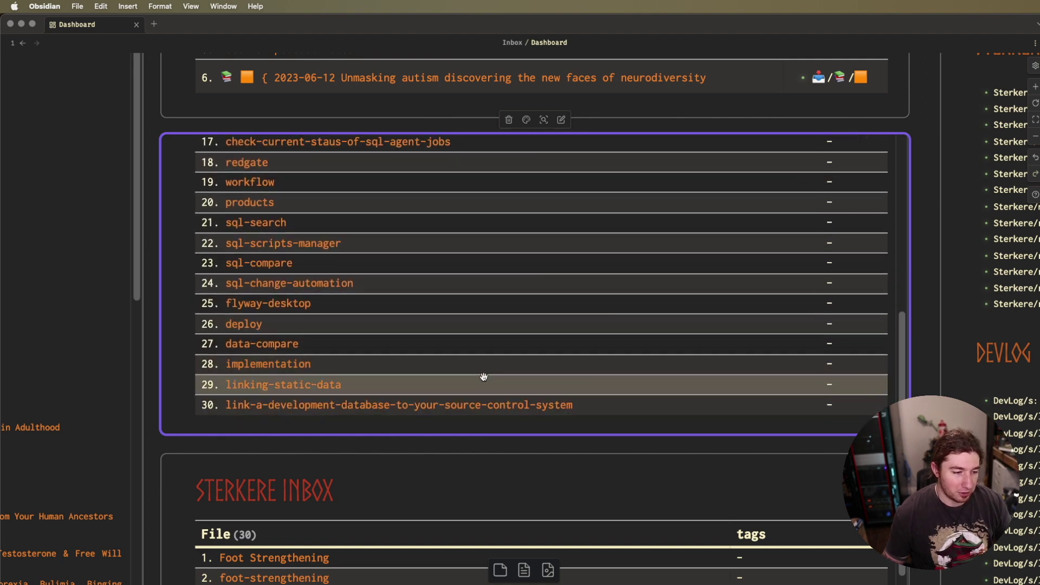
pyautogui.moveTo(508, 415)
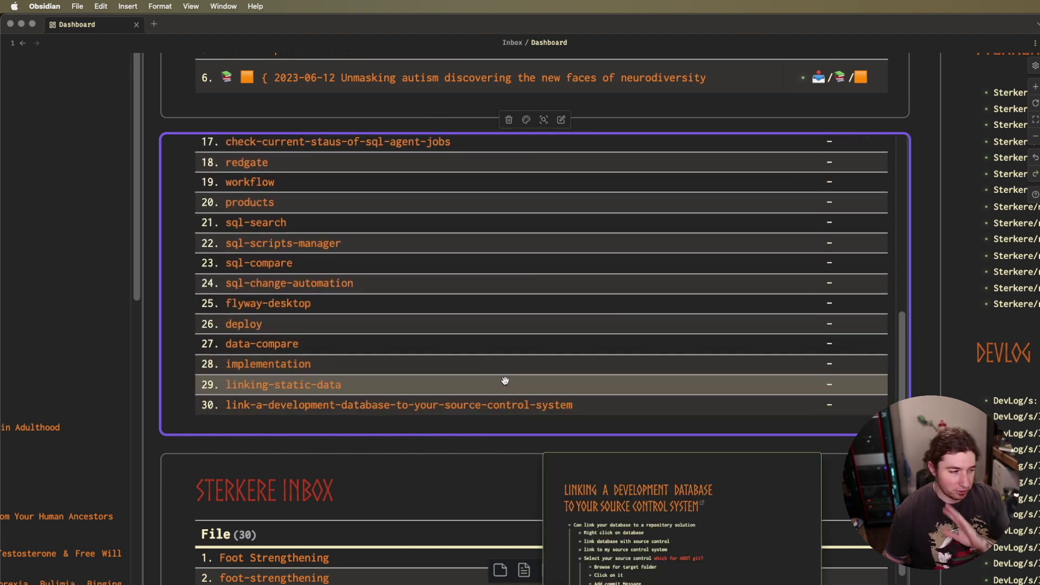
pyautogui.scroll(10, 604, 323)
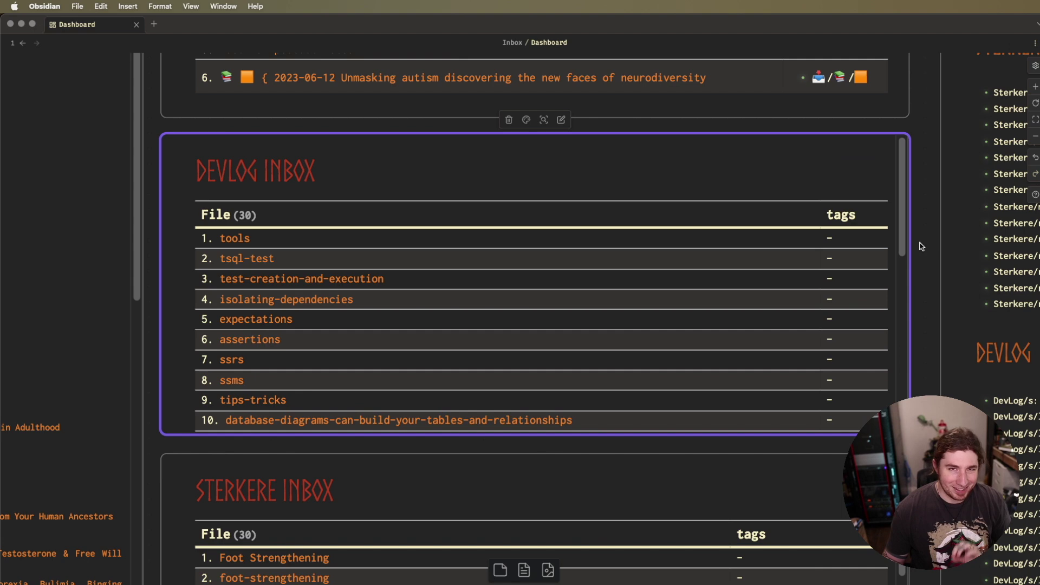
pyautogui.scroll(-5, 931, 292)
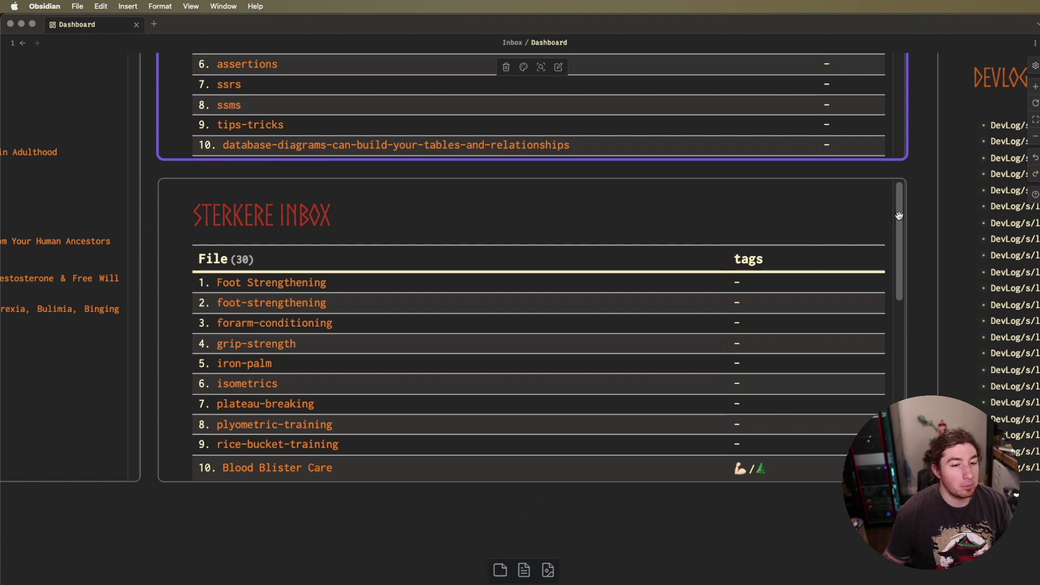
# - Select the Sterkere Inbox card, scroll its table, then pan back to the Zettelkasten and Devlog inboxes
pyautogui.click(899, 217)
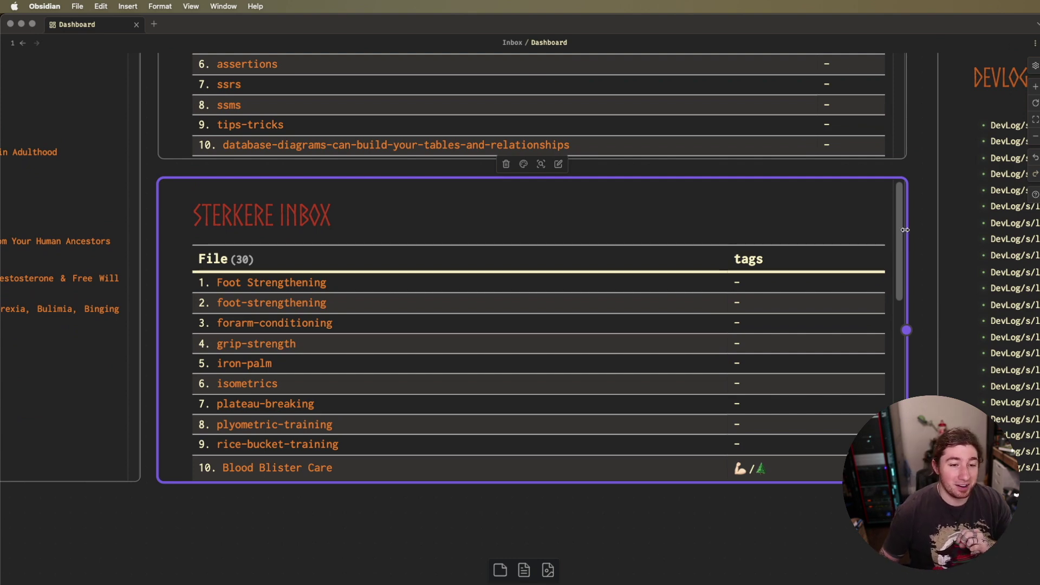
pyautogui.moveTo(899, 225)
pyautogui.mouseDown()
pyautogui.moveTo(900, 403)
pyautogui.moveTo(902, 214)
pyautogui.mouseUp()
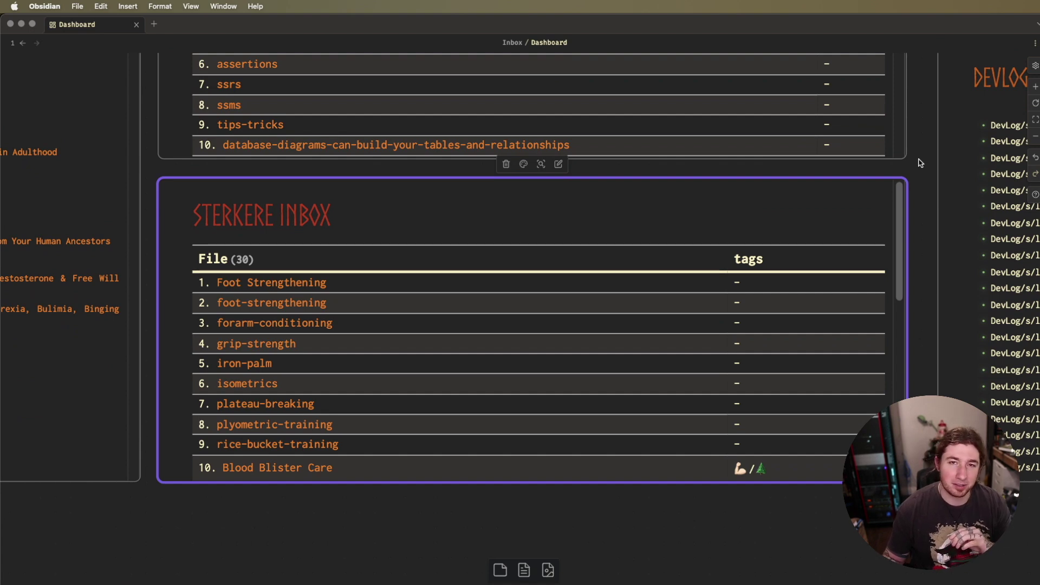
pyautogui.moveTo(928, 138); pyautogui.dragTo(760, 580)
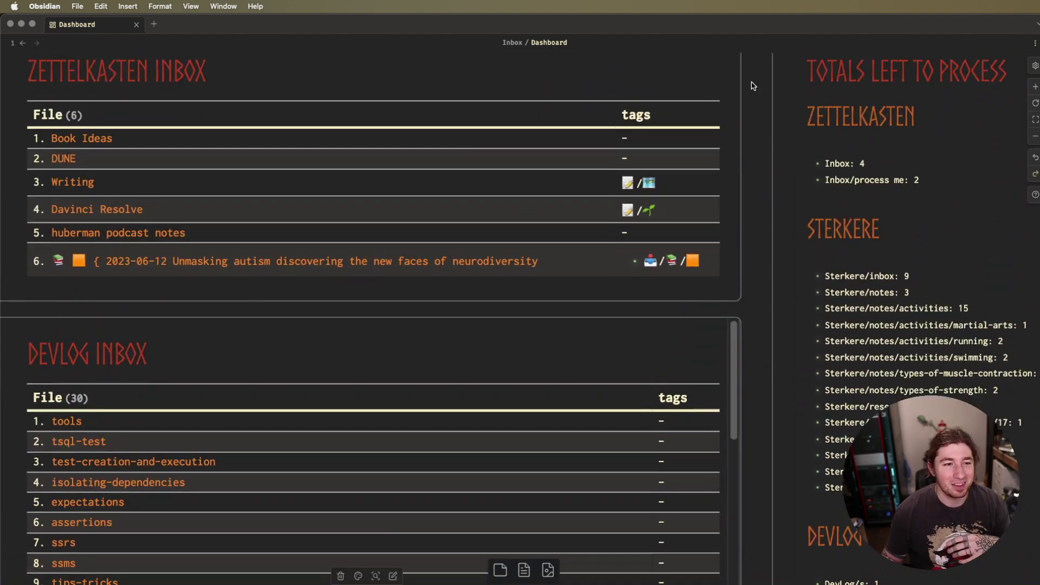
# - Pan the canvas over to the Totals Left to Process and Timeline panels
pyautogui.moveTo(747, 78); pyautogui.dragTo(432, 135)
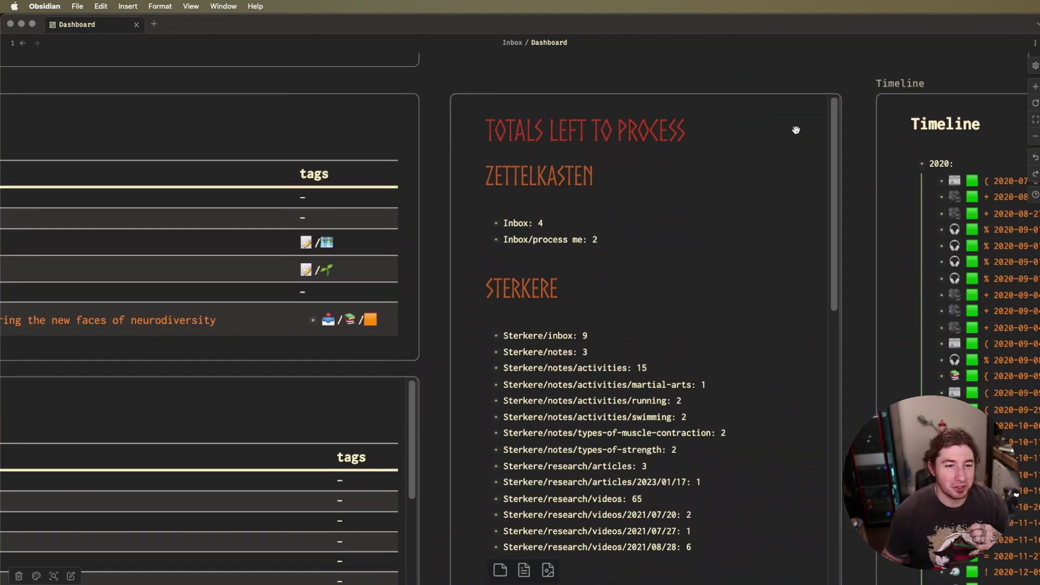
pyautogui.moveTo(855, 154); pyautogui.dragTo(749, 131)
pyautogui.scroll(-1, 754, 187)
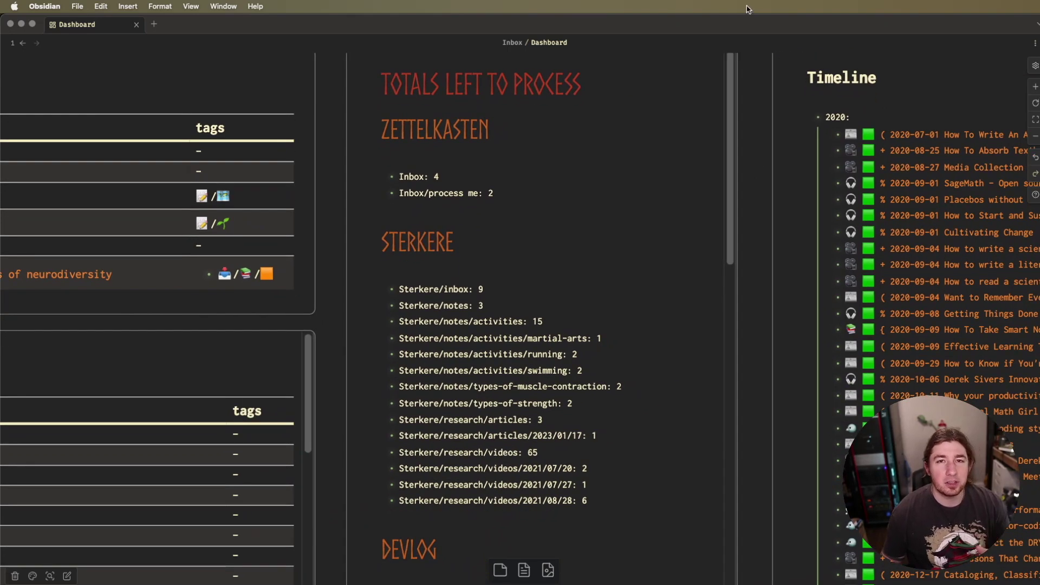
pyautogui.scroll(-1, 748, 109)
pyautogui.scroll(4, 752, 163)
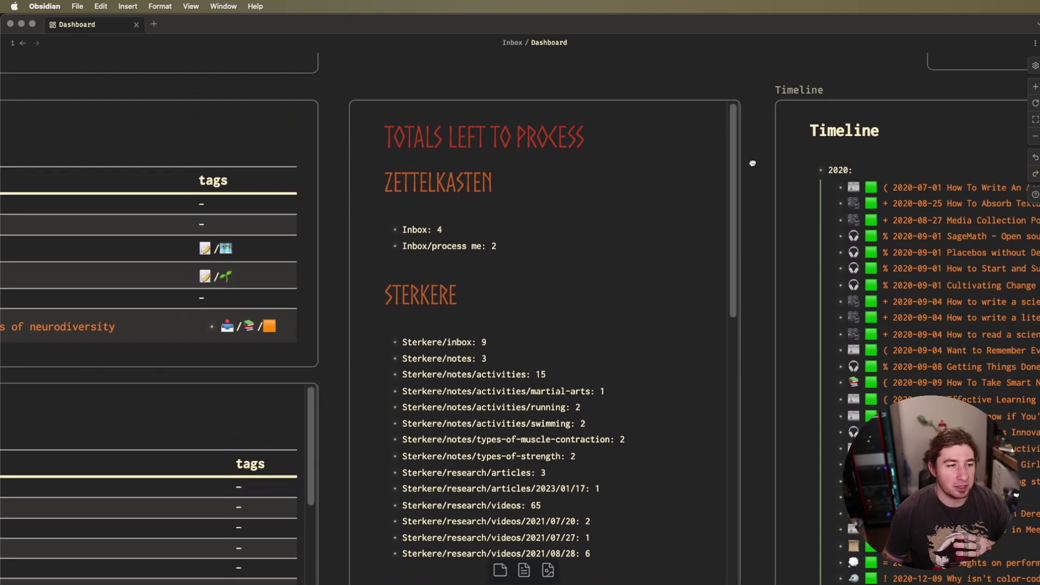
# - Edit the Totals card, inspect its dataview query, and scroll through the folder counts
pyautogui.click(683, 199)
pyautogui.doubleClick(683, 223)
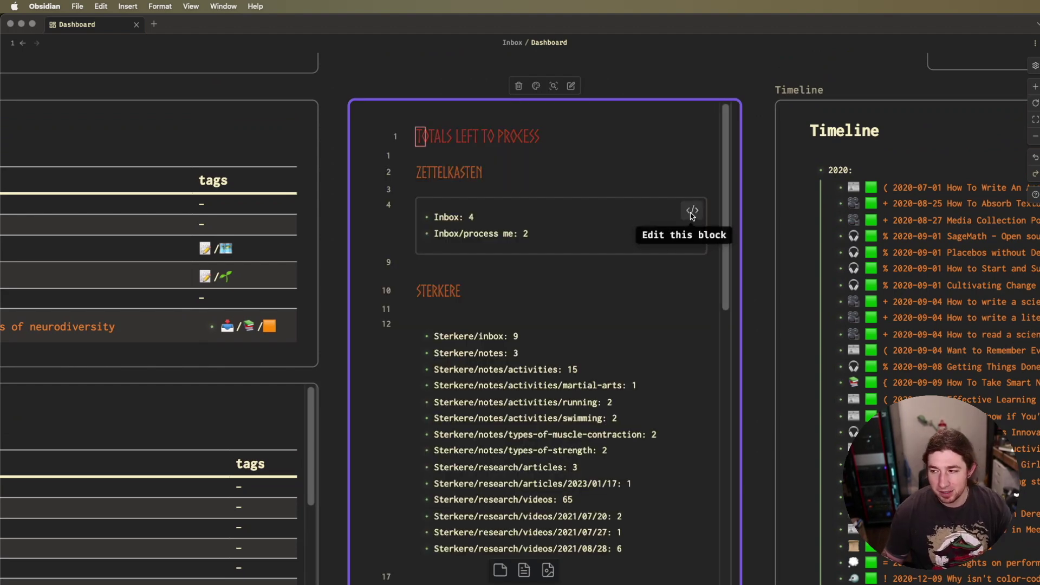
pyautogui.click(692, 213)
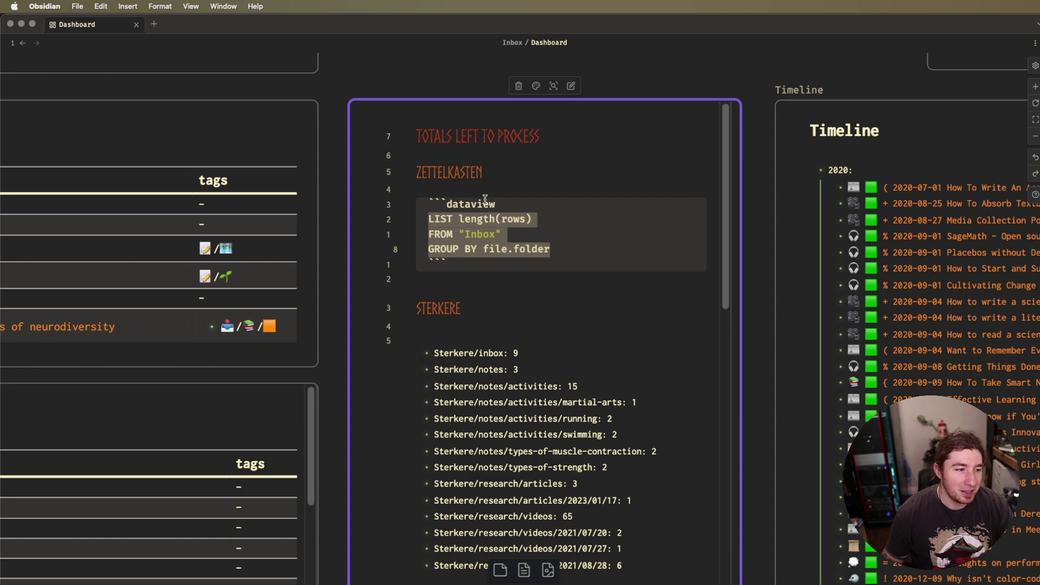
pyautogui.click(571, 287)
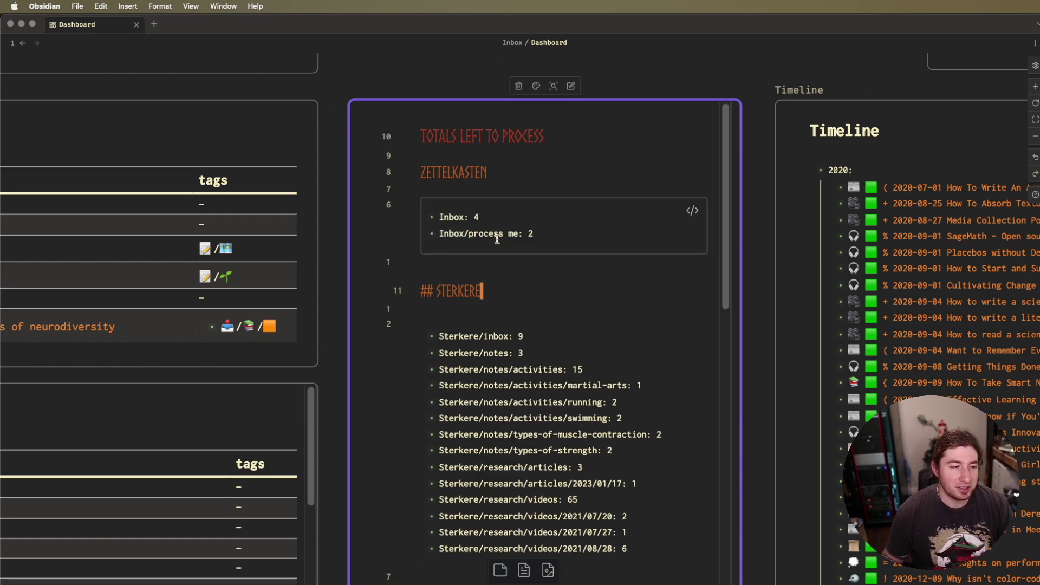
pyautogui.moveTo(726, 216); pyautogui.dragTo(722, 248)
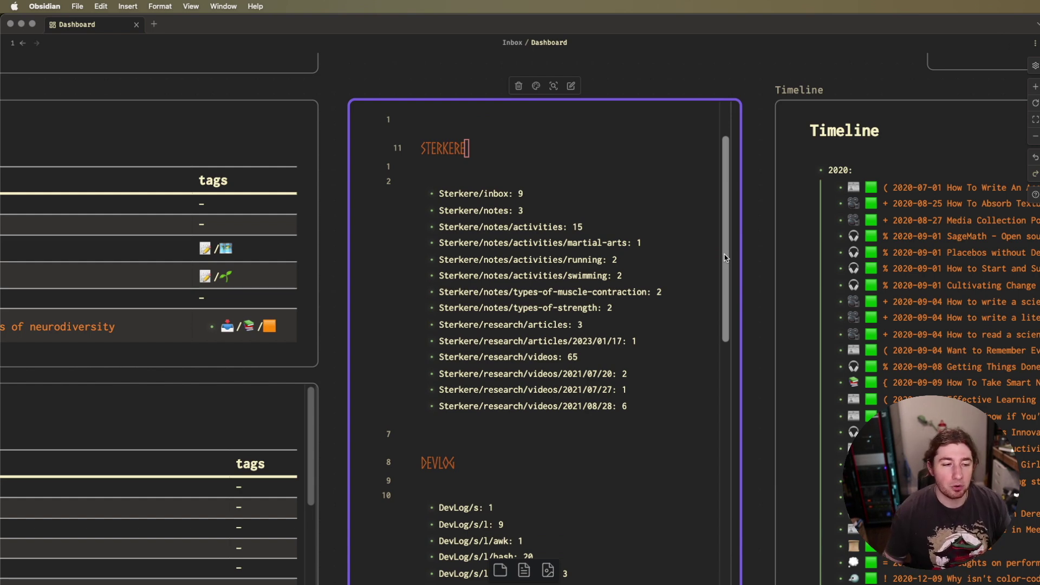
pyautogui.scroll(-10, 727, 245)
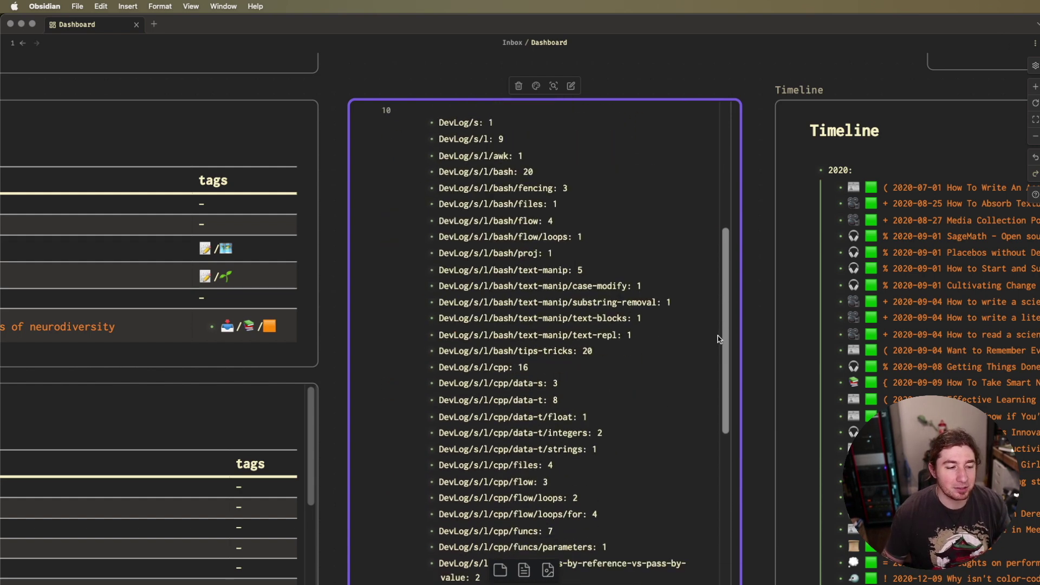
pyautogui.scroll(-2, 185, 90)
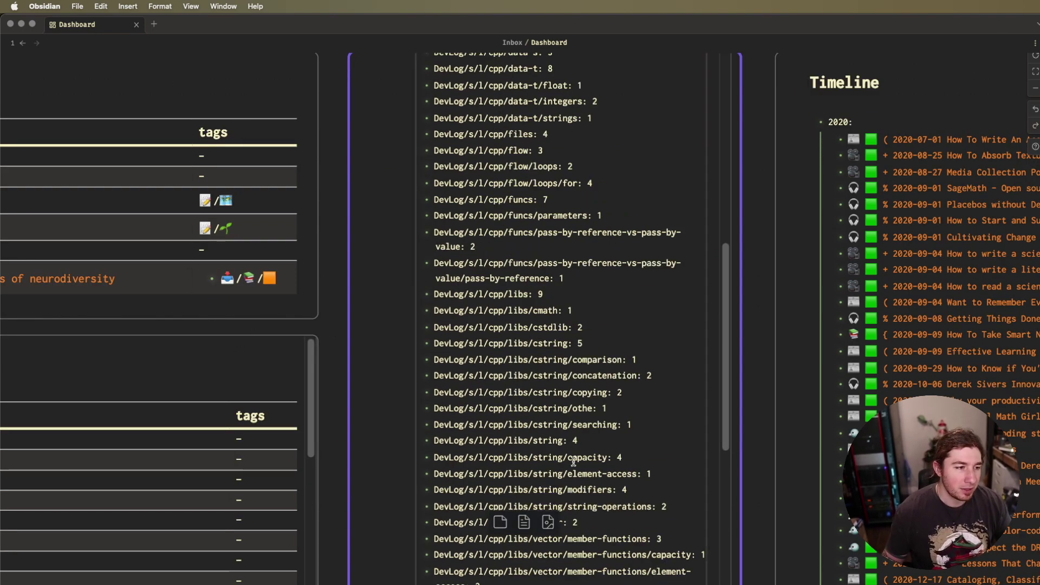
pyautogui.moveTo(726, 298); pyautogui.dragTo(725, 90)
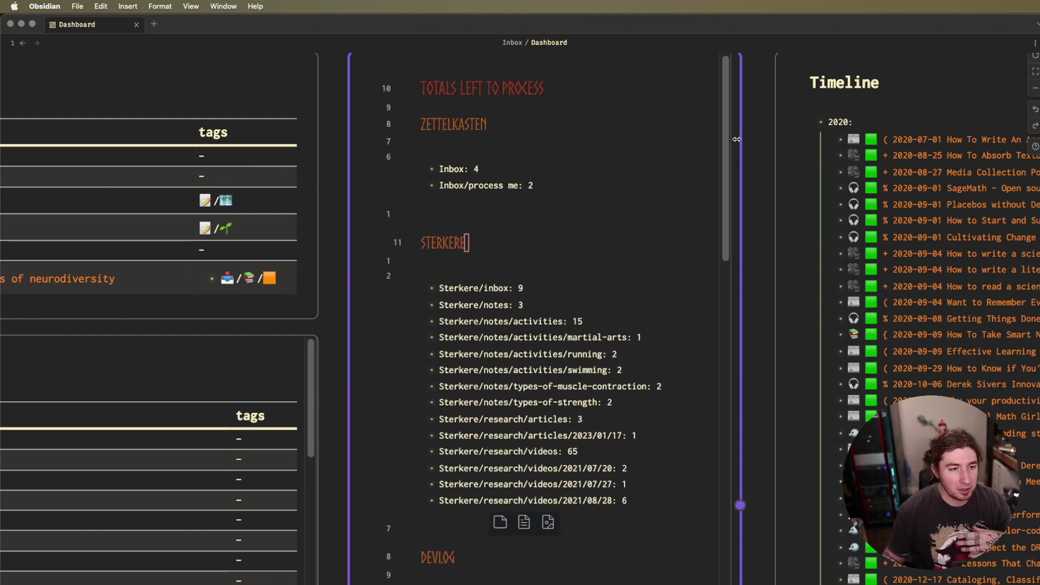
# - Leave the Totals card and pan to the Timeline, scrolling down through its entries
pyautogui.click(764, 100)
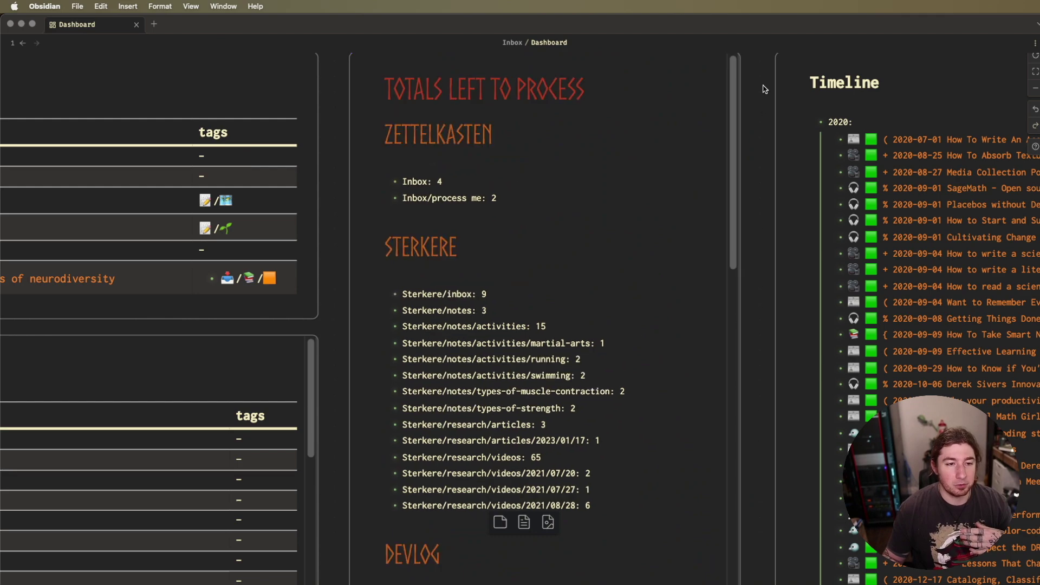
pyautogui.moveTo(764, 88); pyautogui.dragTo(218, 117)
pyautogui.scroll(-1, 262, 121)
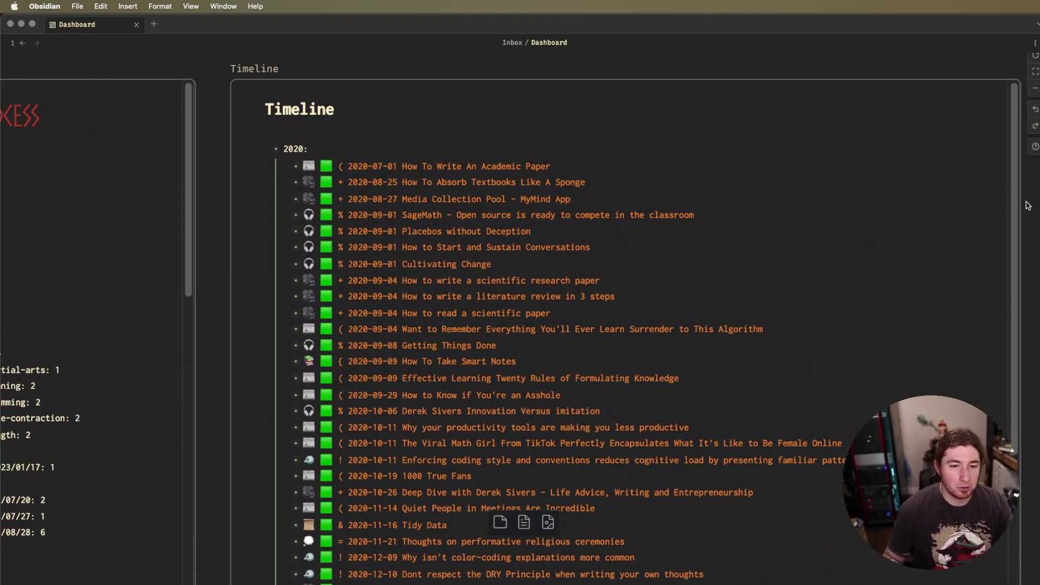
pyautogui.scroll(-3, 1028, 206)
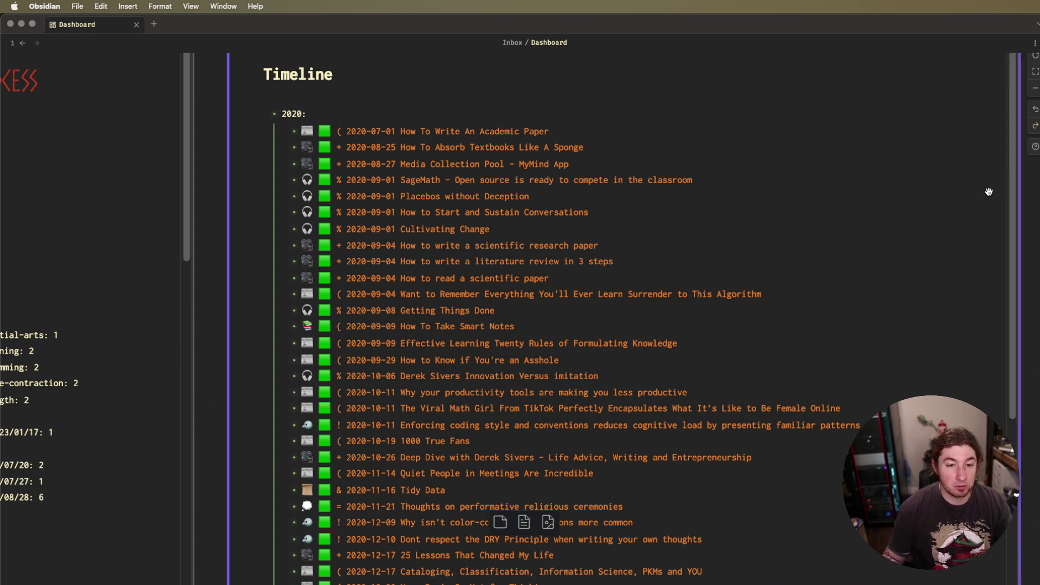
pyautogui.scroll(-2, 1006, 218)
pyautogui.scroll(-20, 1006, 218)
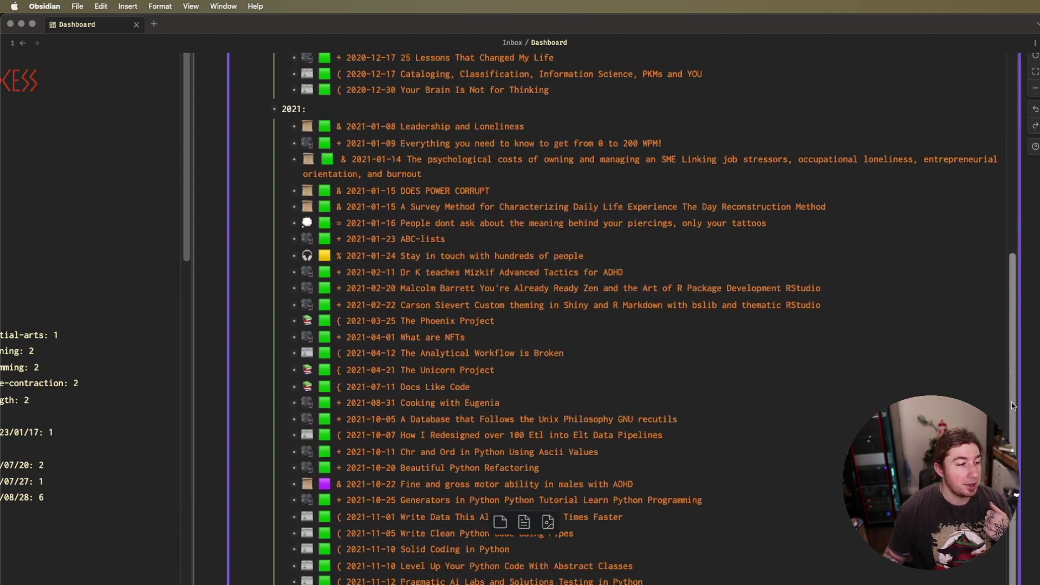
pyautogui.scroll(-1, 1036, 582)
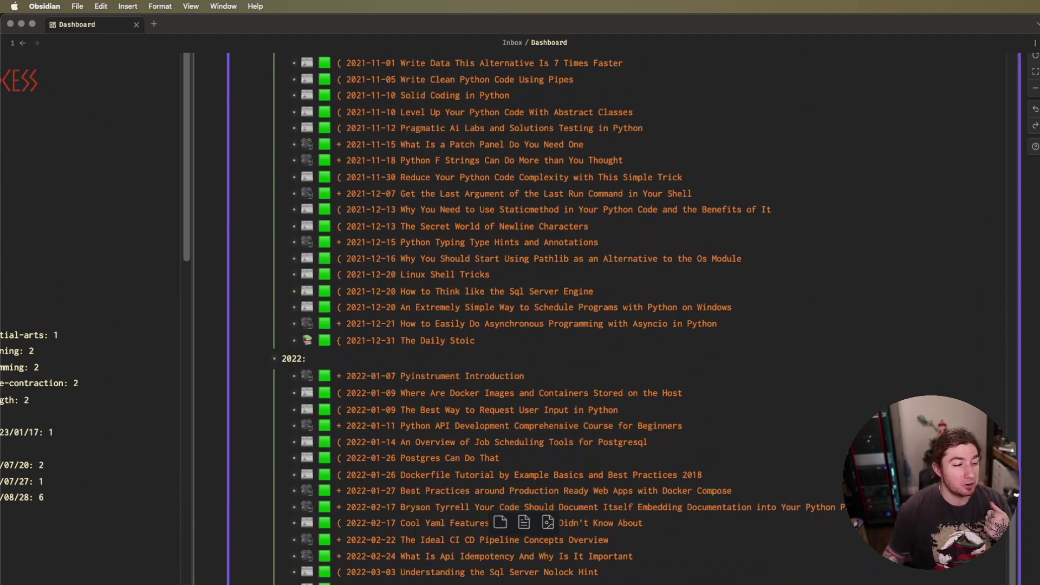
pyautogui.scroll(-15, 813, 466)
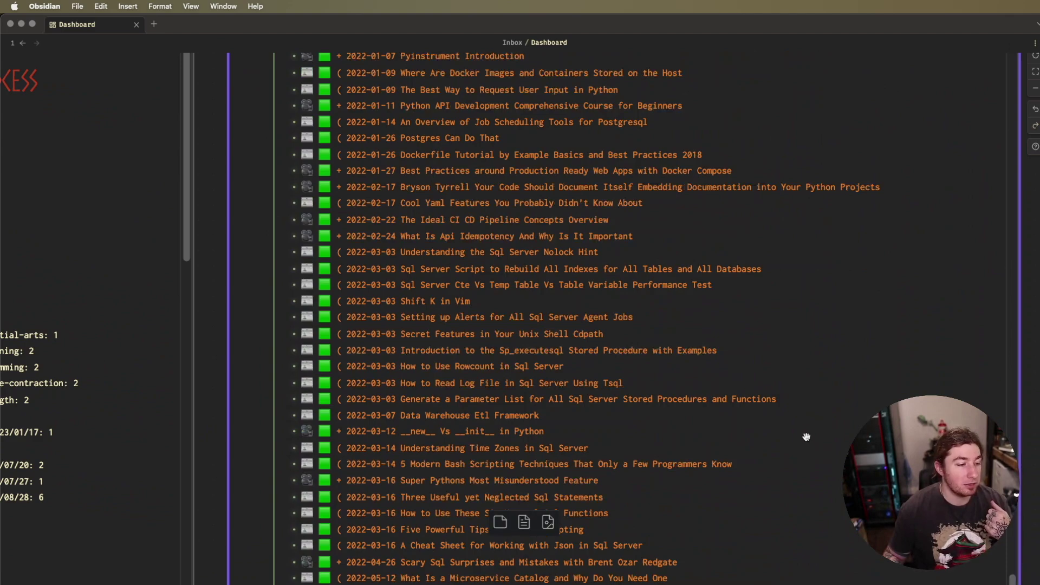
# - Scroll the Timeline down to 2023 and back up to the 2020 list
pyautogui.scroll(-5, 1020, 231)
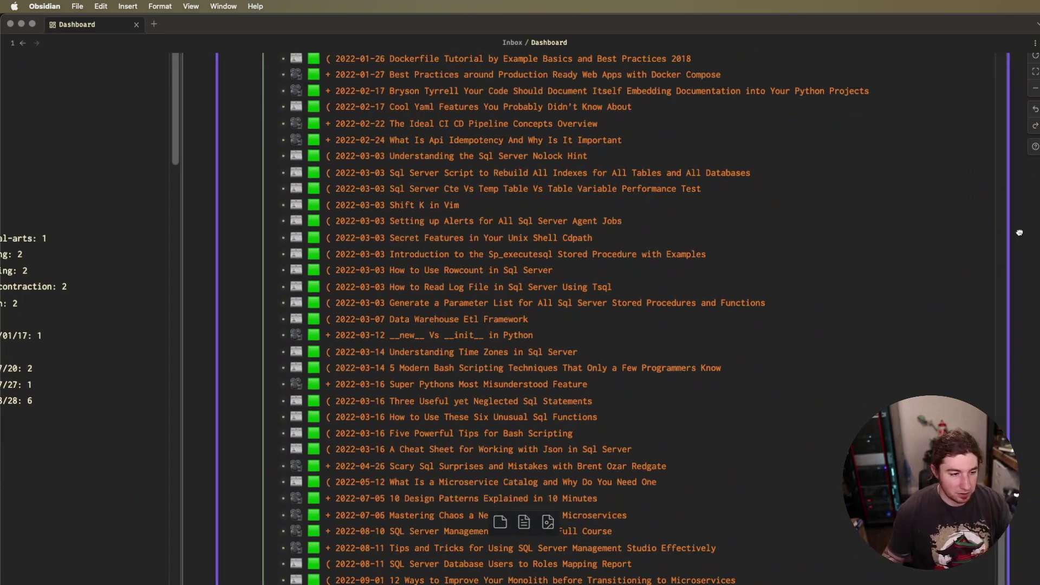
pyautogui.scroll(-10, 1020, 230)
pyautogui.scroll(13, 1020, 231)
pyautogui.scroll(-3, 1019, 230)
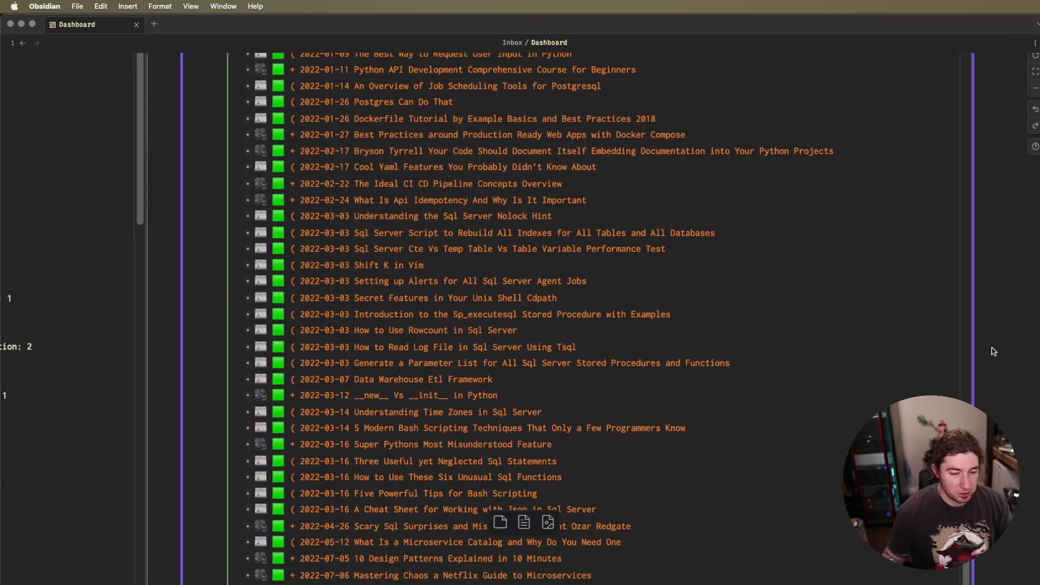
pyautogui.scroll(-20, 996, 364)
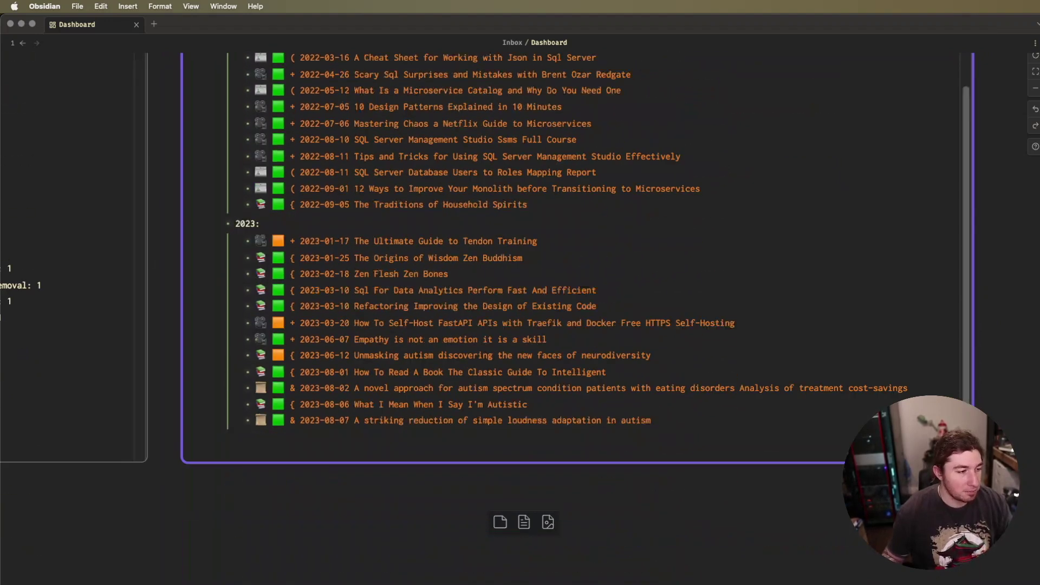
pyautogui.scroll(1, 405, 242)
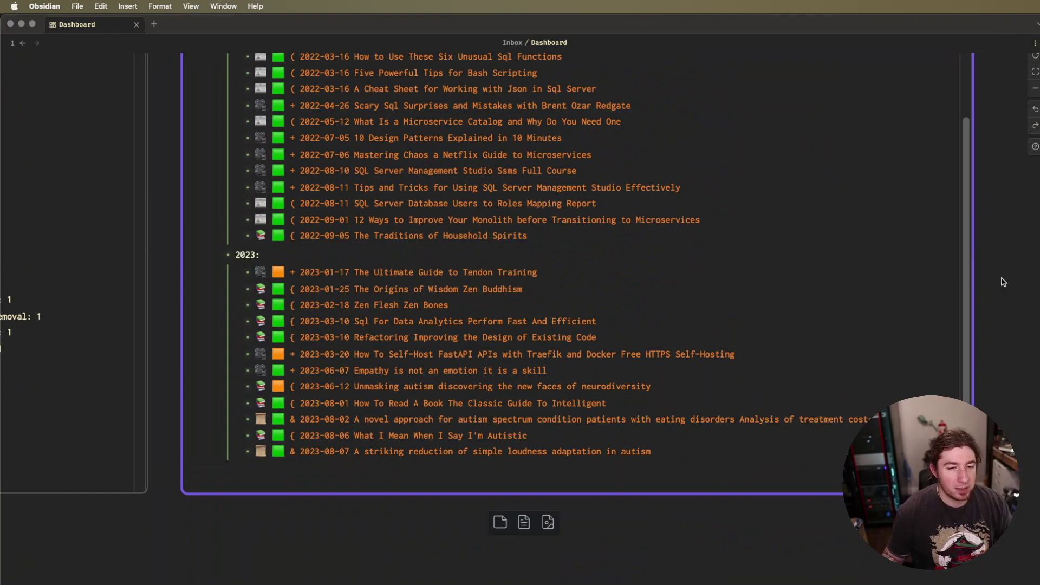
pyautogui.scroll(15, 1002, 283)
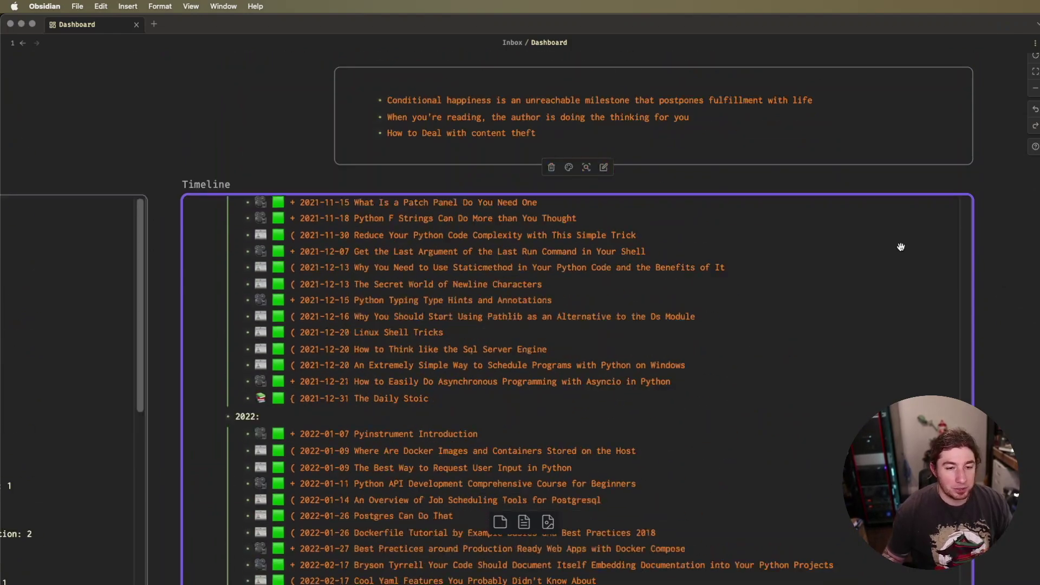
pyautogui.scroll(10, 901, 247)
# - Inspect the Timeline's year-grouping dataview query, then return the card to rendered view
pyautogui.click(913, 278)
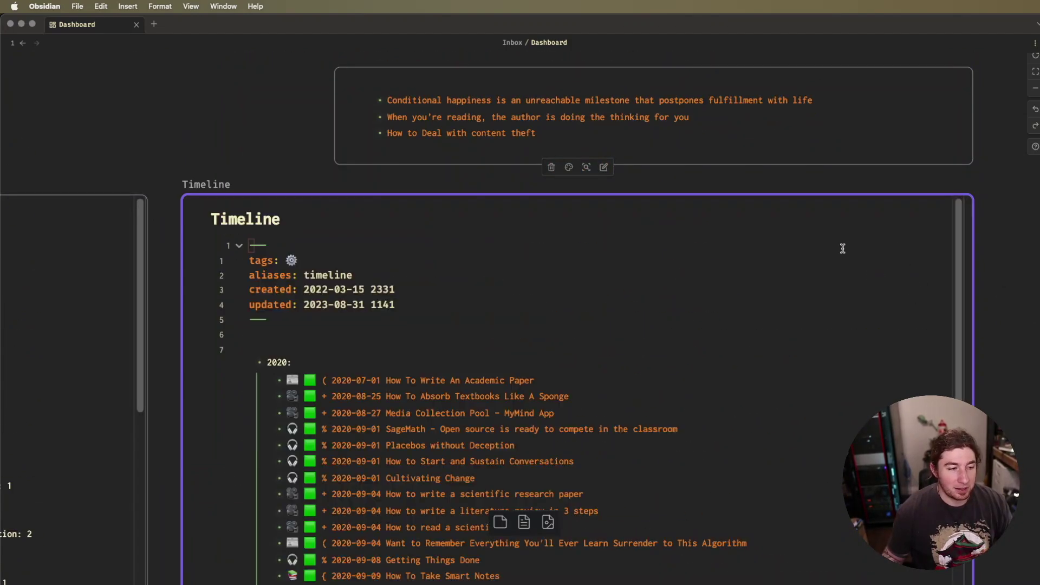
pyautogui.click(928, 358)
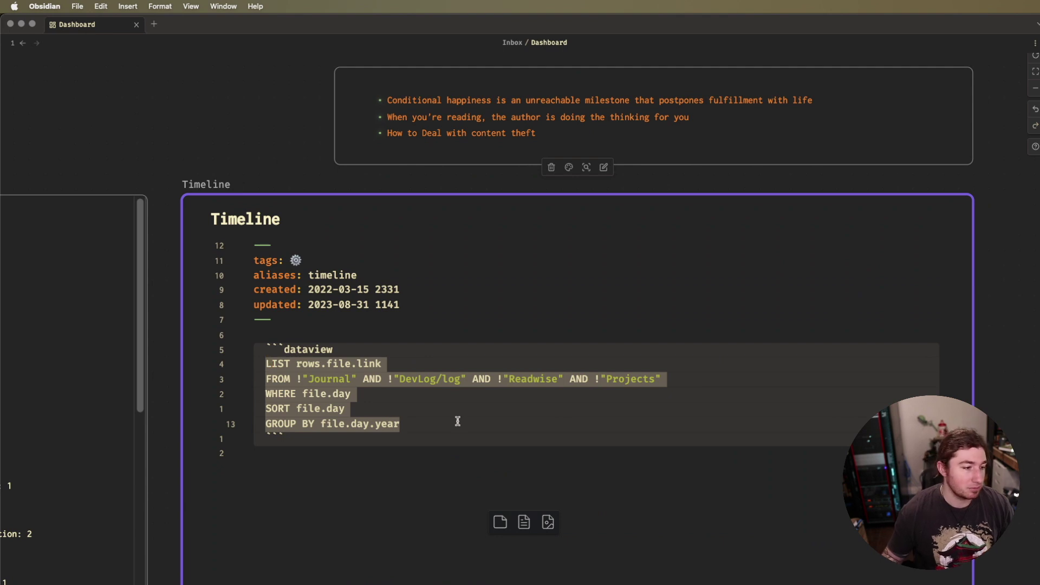
pyautogui.click(496, 303)
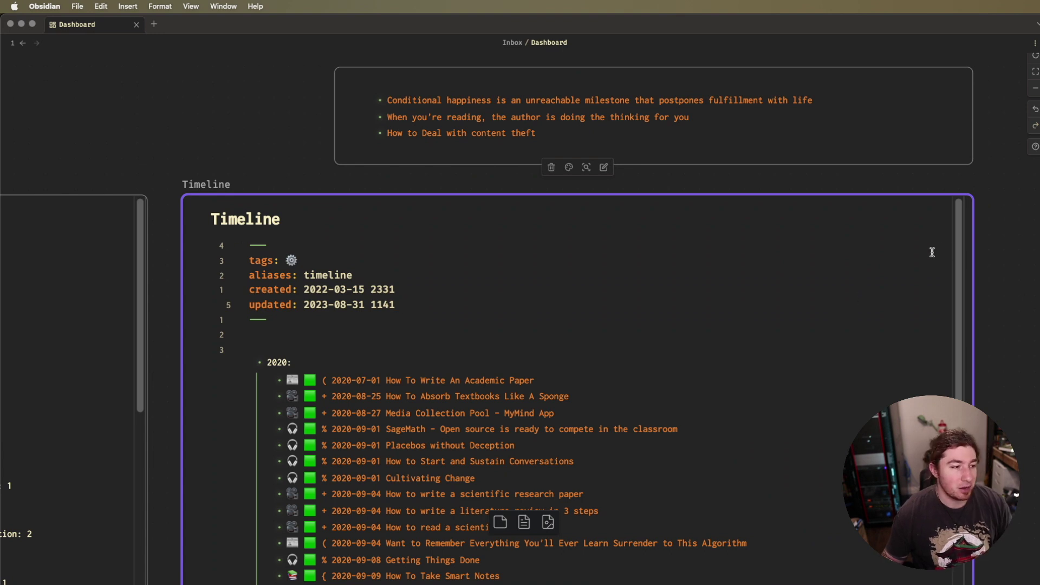
pyautogui.click(1003, 220)
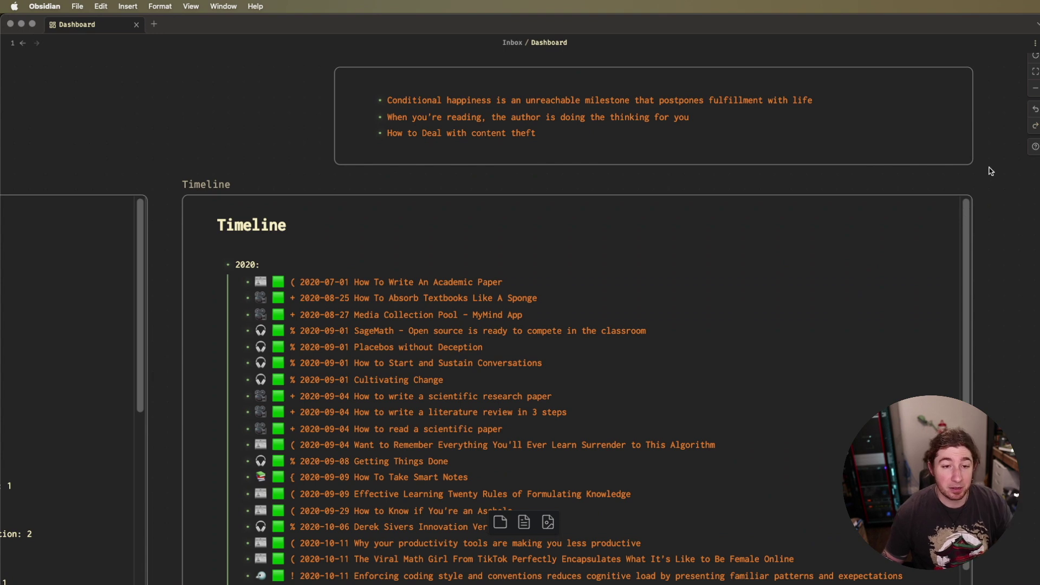
# - View the random notes card's dataviewjs code, close it, and pan left across the canvas
pyautogui.scroll(4, 991, 172)
pyautogui.click(784, 245)
pyautogui.click(785, 233)
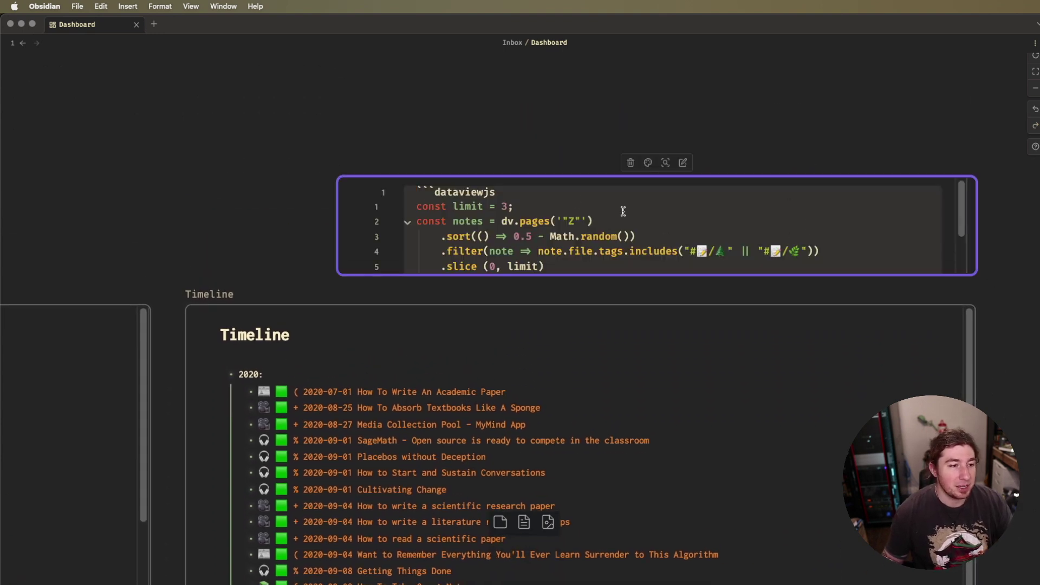
pyautogui.click(826, 149)
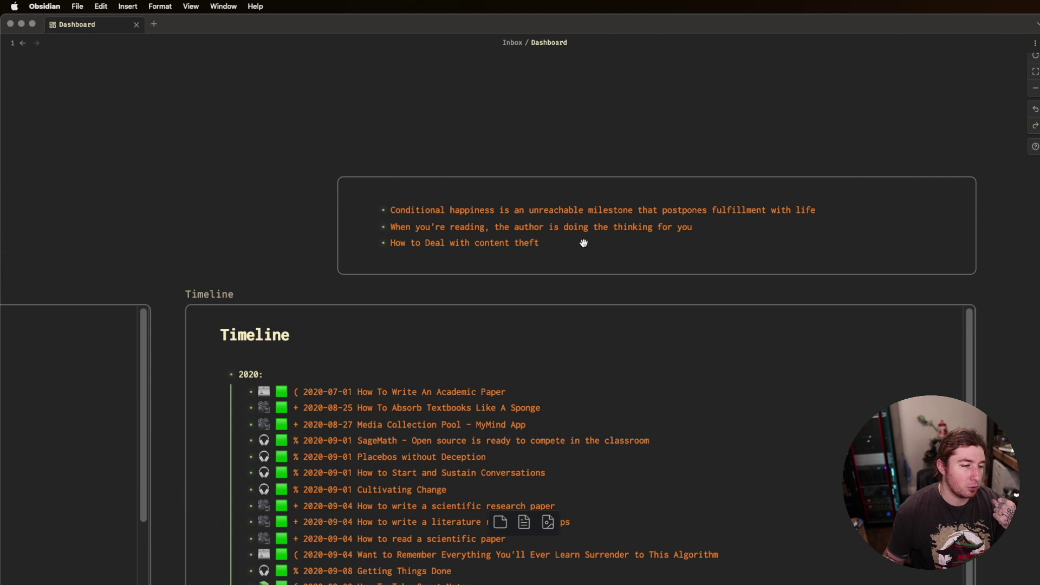
pyautogui.hscroll(-4, 417, 144)
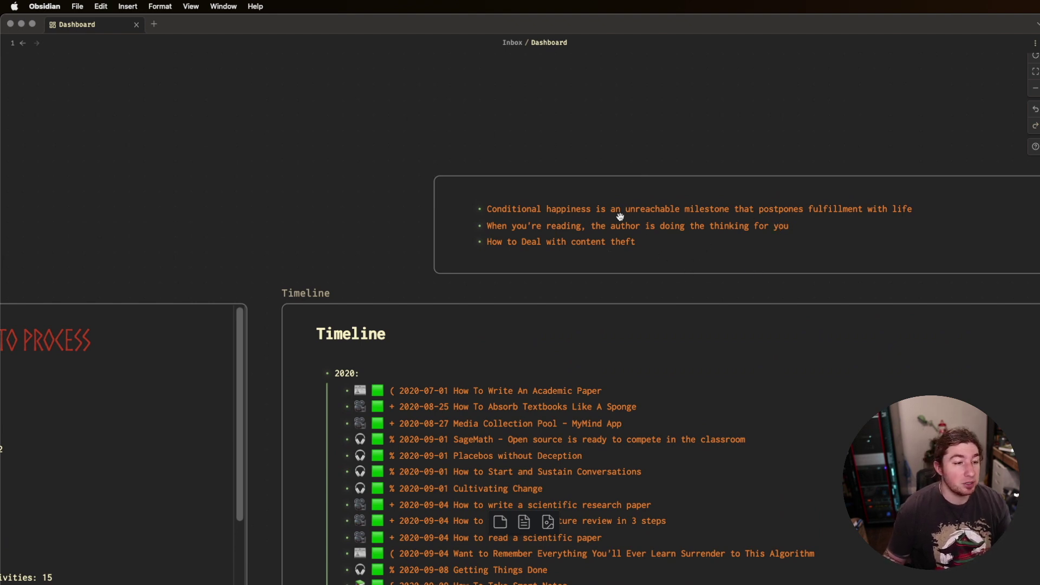
# - Zoom out and pan to the small card linking to Research and ZK Processing
pyautogui.scroll(-5, 912, 151)
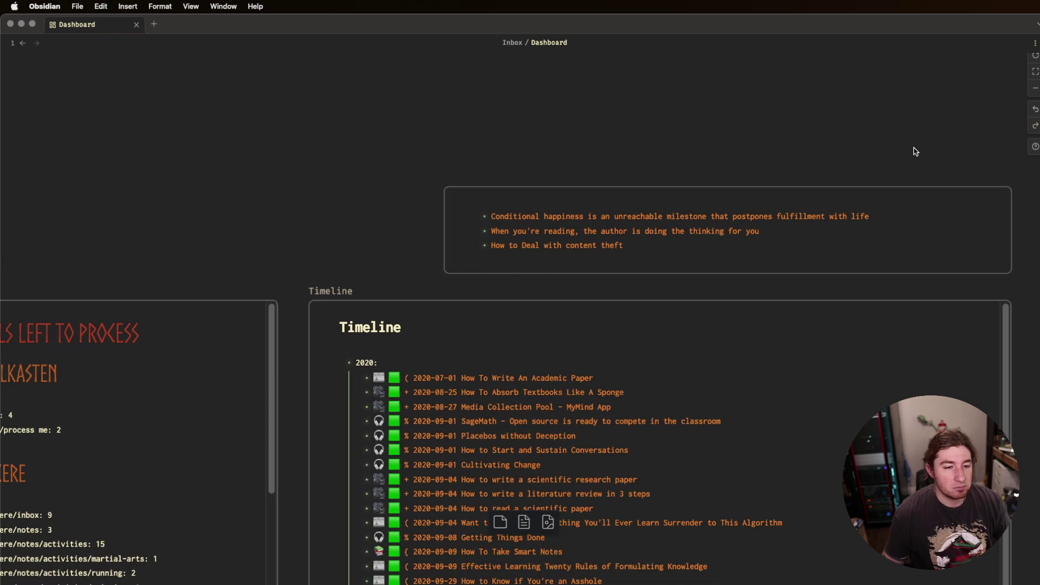
pyautogui.scroll(-3, 497, 174)
pyautogui.moveTo(483, 139); pyautogui.dragTo(800, 157)
pyautogui.hscroll(-3, 812, 157)
pyautogui.hscroll(-2, 358, 160)
pyautogui.scroll(5, 453, 202)
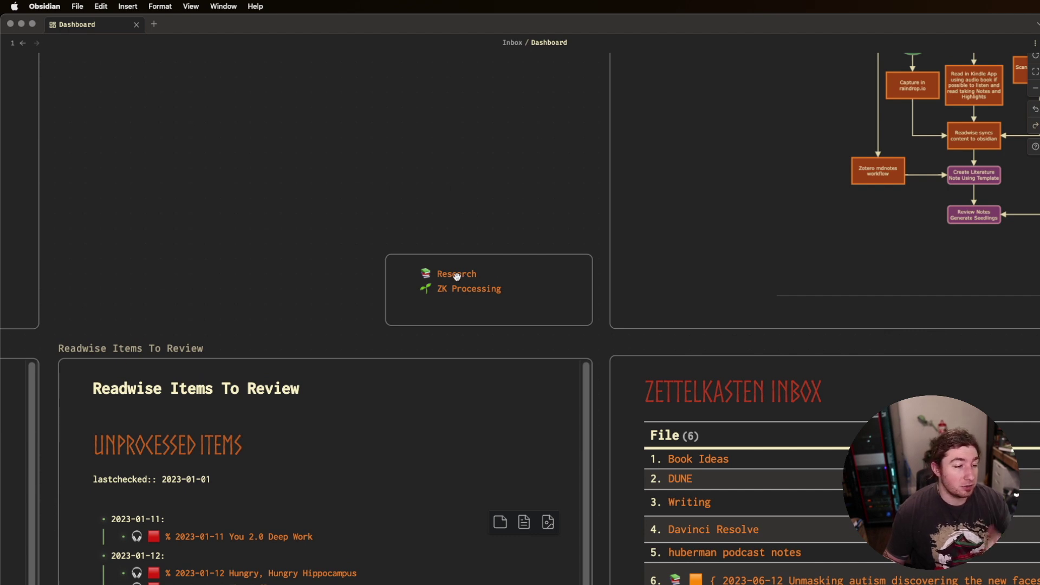
# - Open the Research and ZK Processing folders from the dashboard's links card
pyautogui.click(539, 292)
pyautogui.moveTo(458, 278)
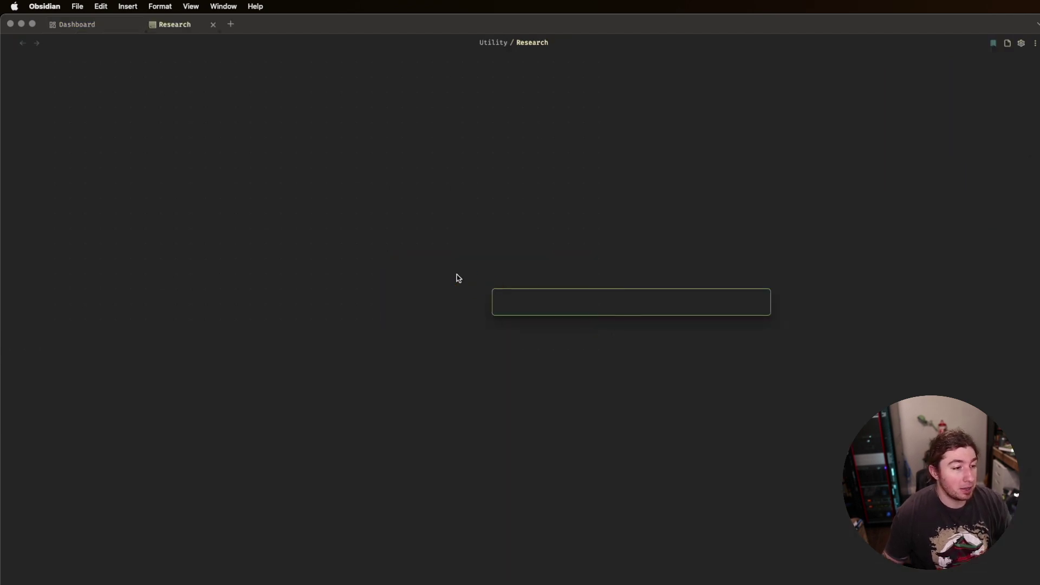
pyautogui.click(92, 24)
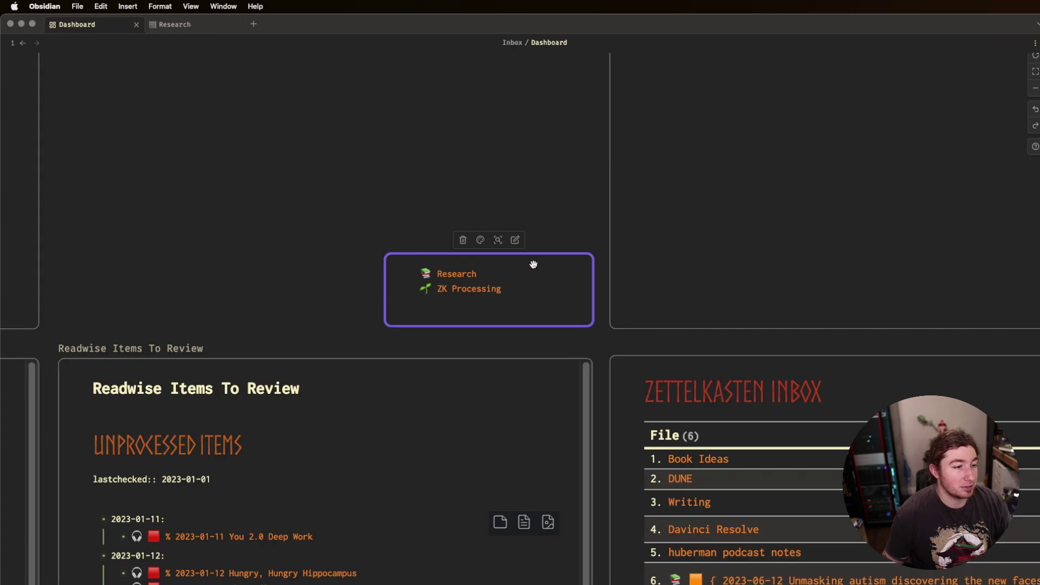
pyautogui.keyDown('super'); pyautogui.click(482, 290); pyautogui.keyUp('super')
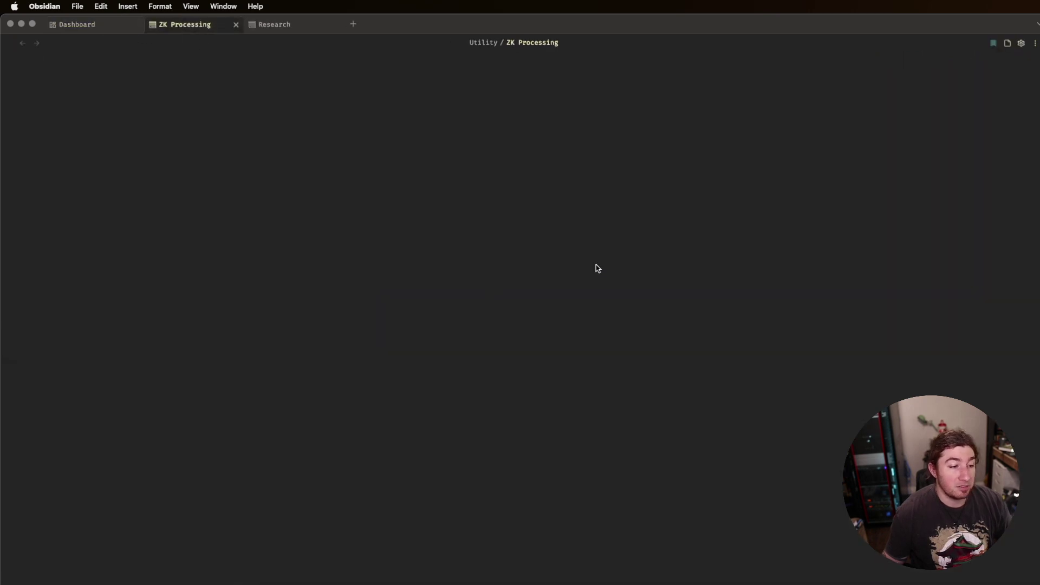
# - Place the ZK Processing tab after Research and filter the Research papers to red status
pyautogui.moveTo(206, 26); pyautogui.dragTo(323, 30)
pyautogui.click(190, 24)
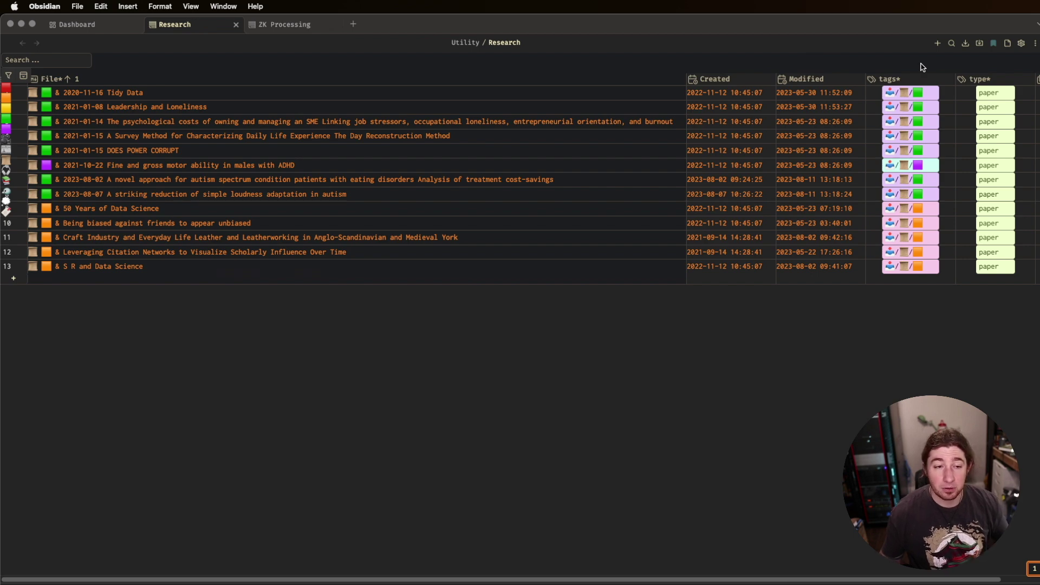
pyautogui.click(5, 89)
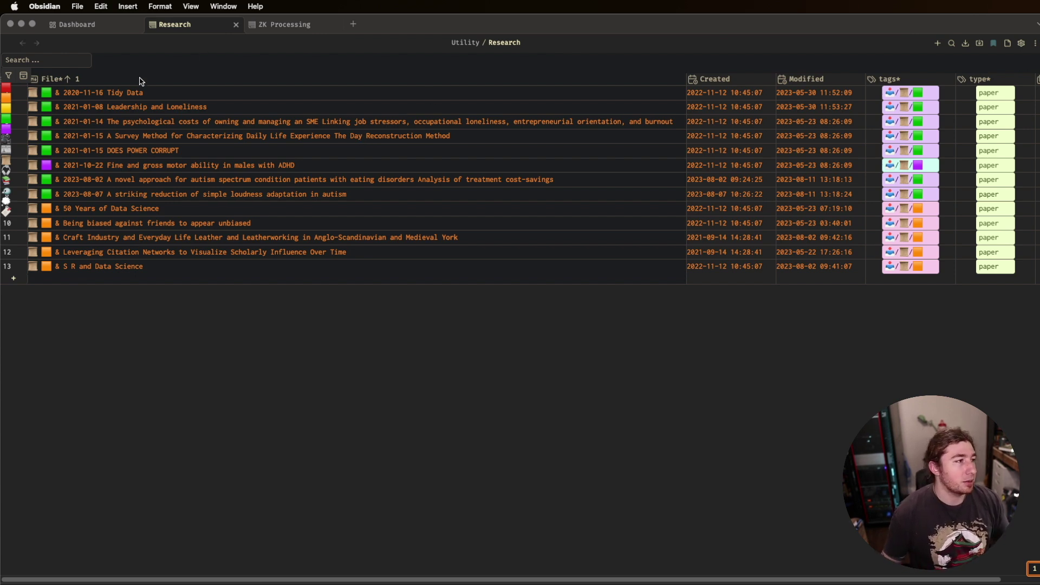
# - Filter the Research papers by red, orange and green status, then clear the filter
pyautogui.click(7, 90)
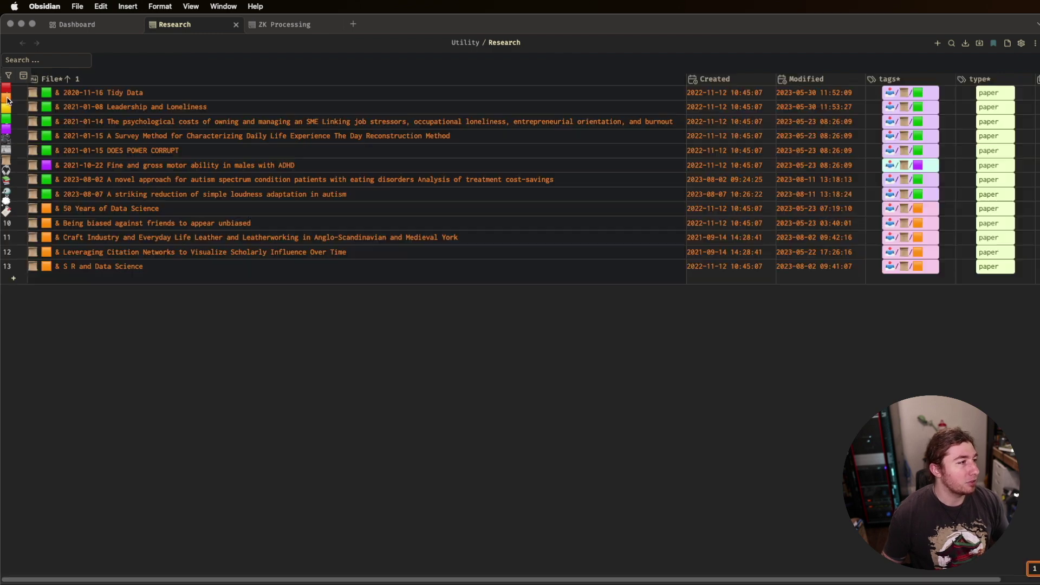
pyautogui.click(8, 102)
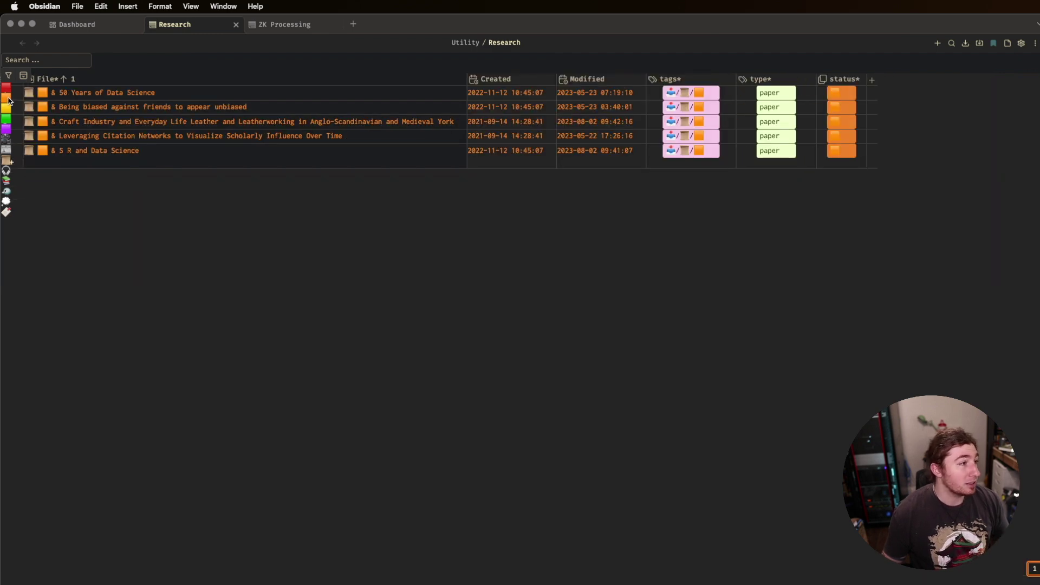
pyautogui.click(7, 124)
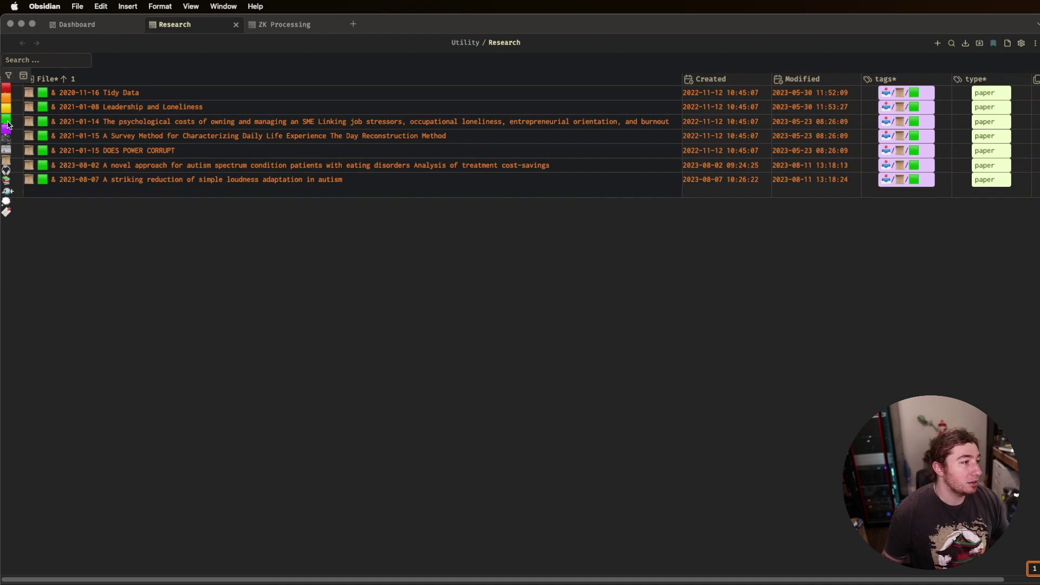
pyautogui.click(8, 125)
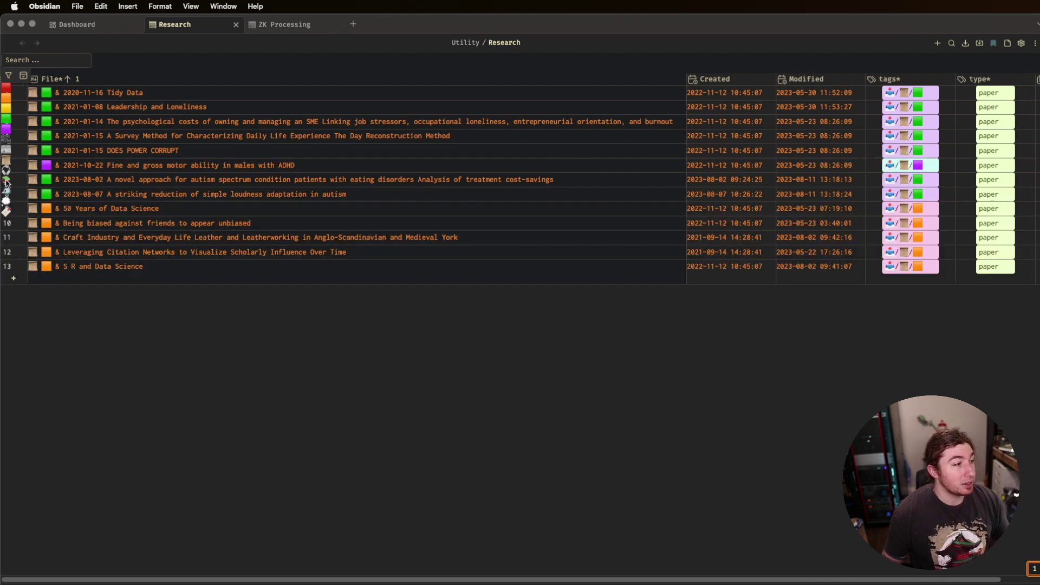
# - Try the type filters, settle on articles, and briefly filter them to orange status
pyautogui.click(6, 183)
pyautogui.click(7, 183)
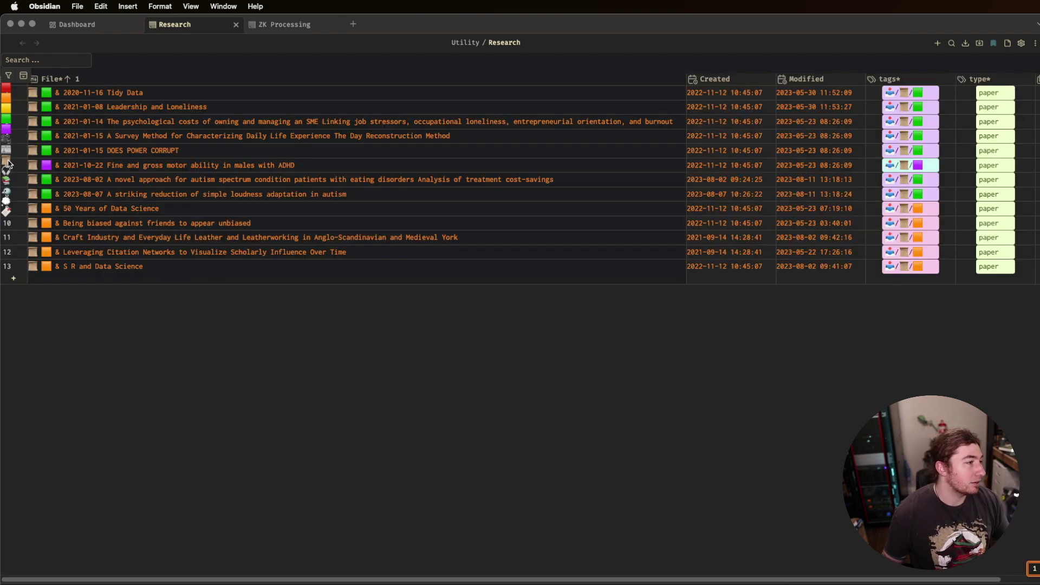
pyautogui.click(7, 162)
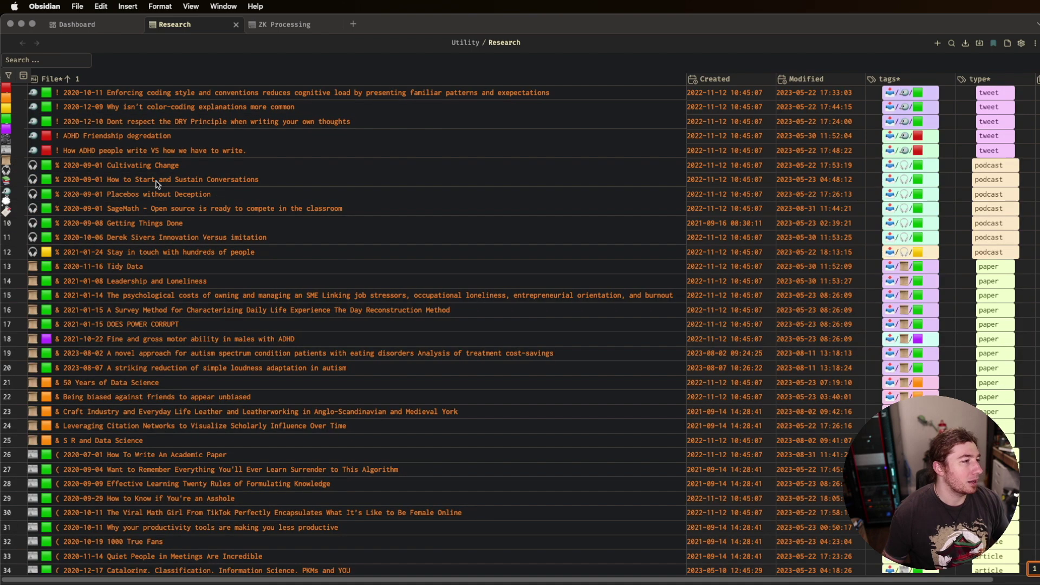
pyautogui.click(7, 163)
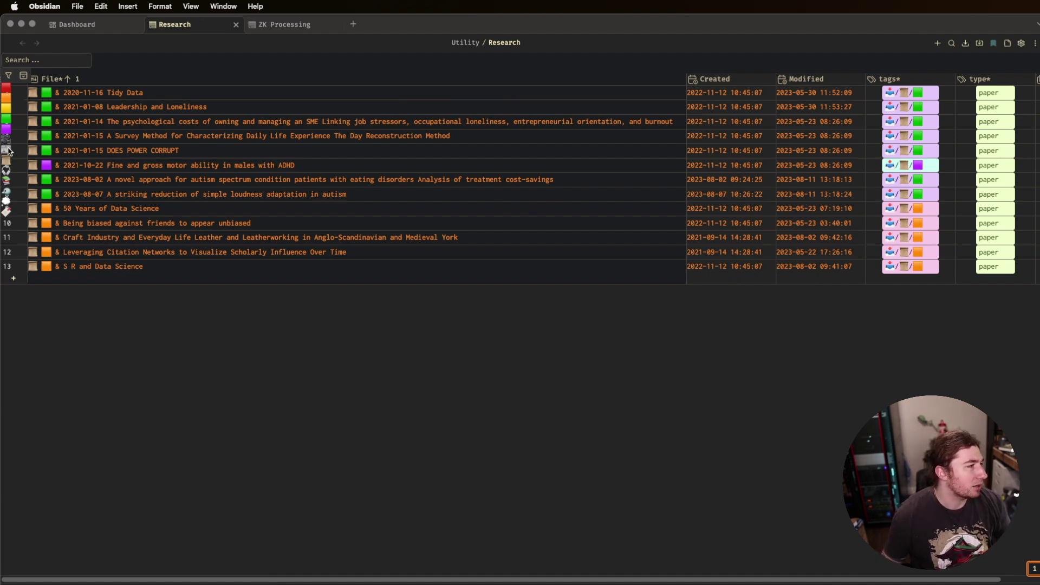
pyautogui.click(8, 151)
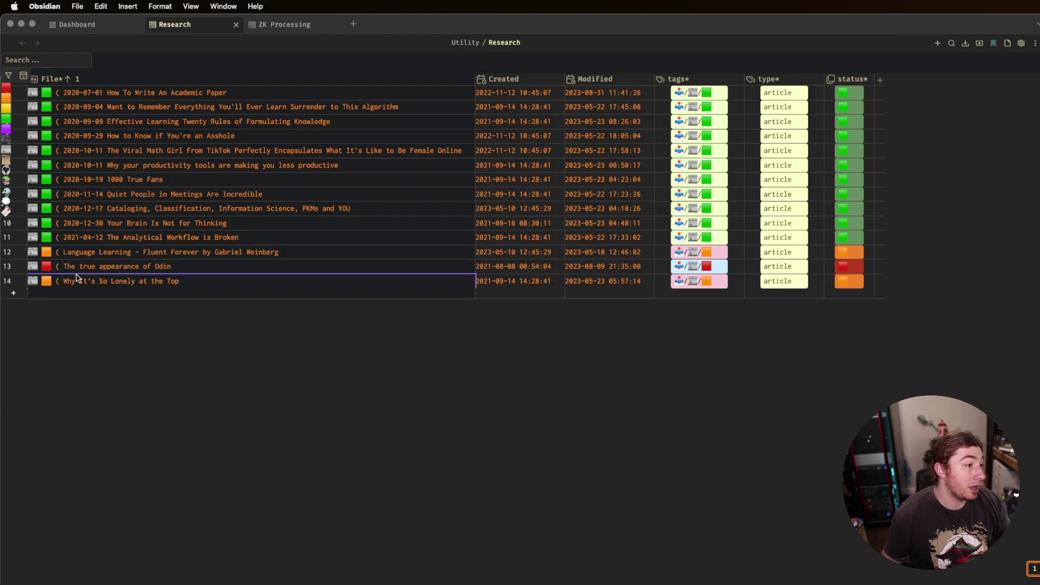
pyautogui.click(8, 98)
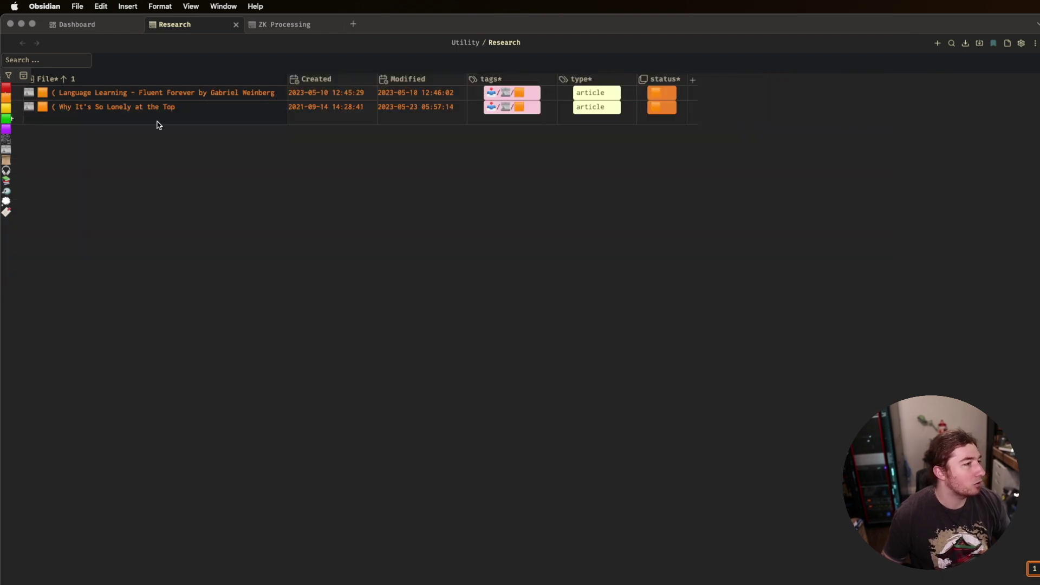
pyautogui.click(8, 100)
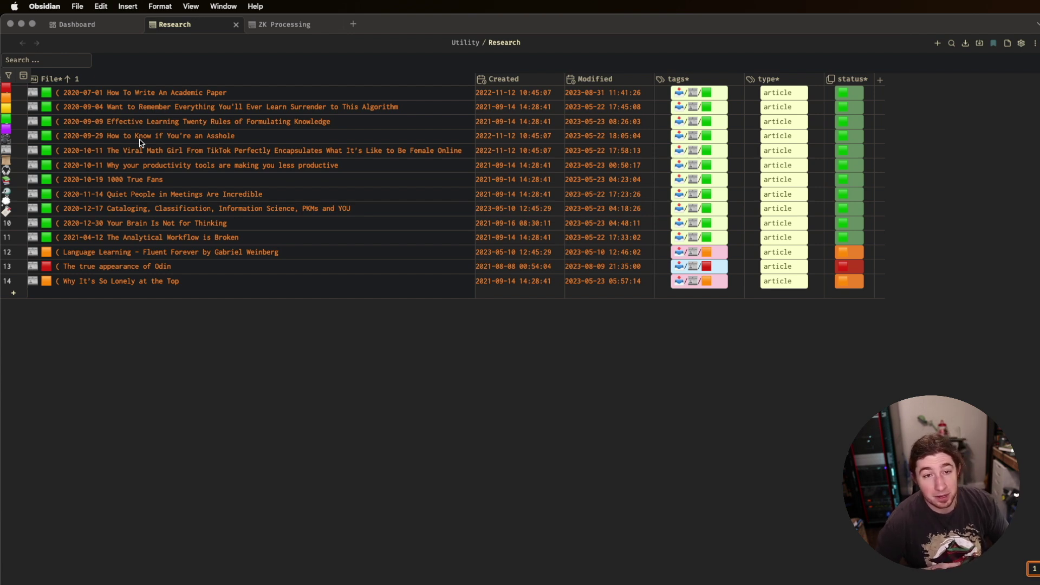
# - In ZK Processing, filter by the people and seedling tags and page through both pages
pyautogui.click(282, 32)
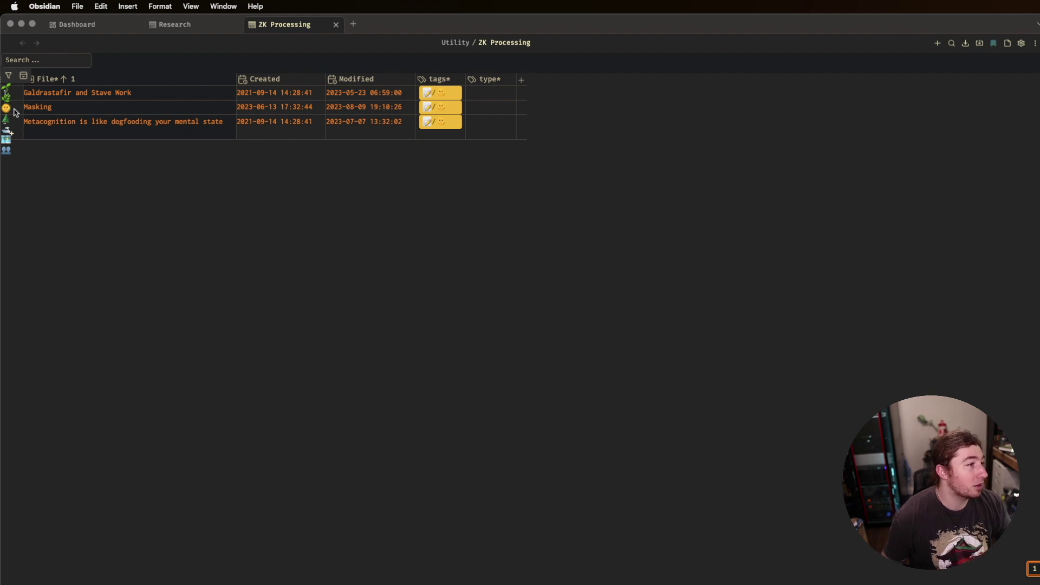
pyautogui.click(7, 106)
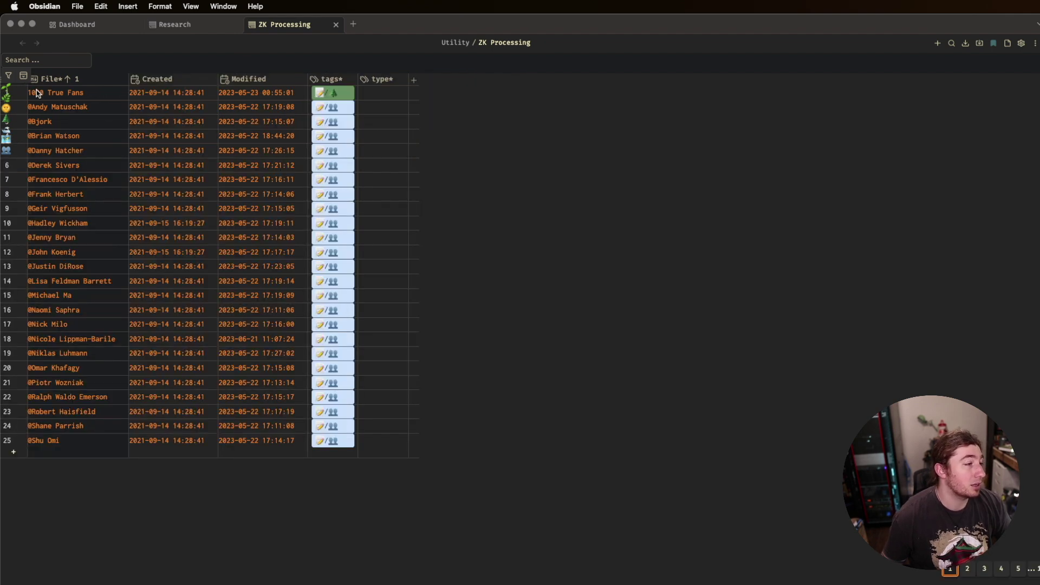
pyautogui.click(7, 91)
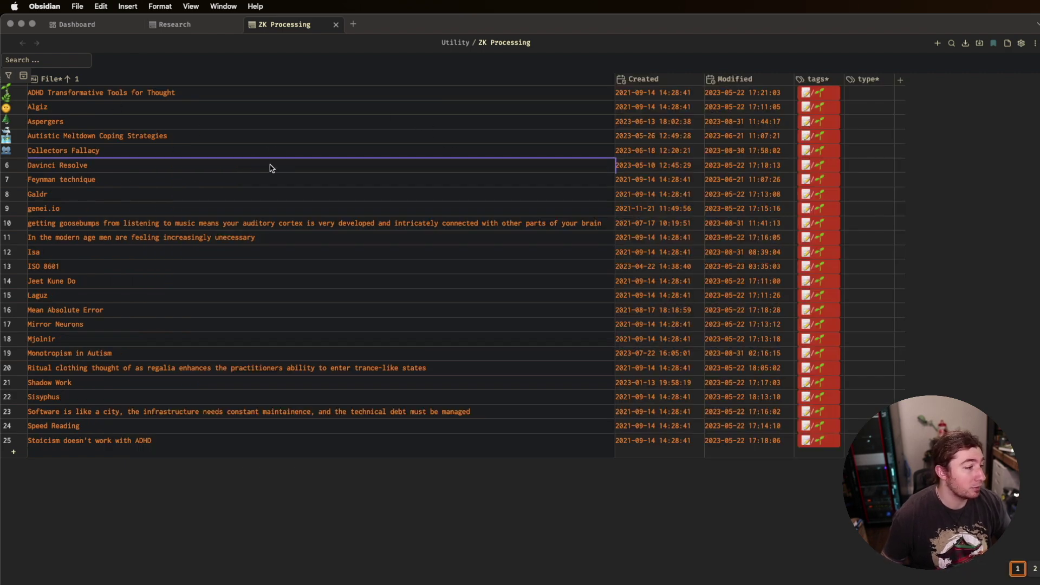
pyautogui.click(1035, 569)
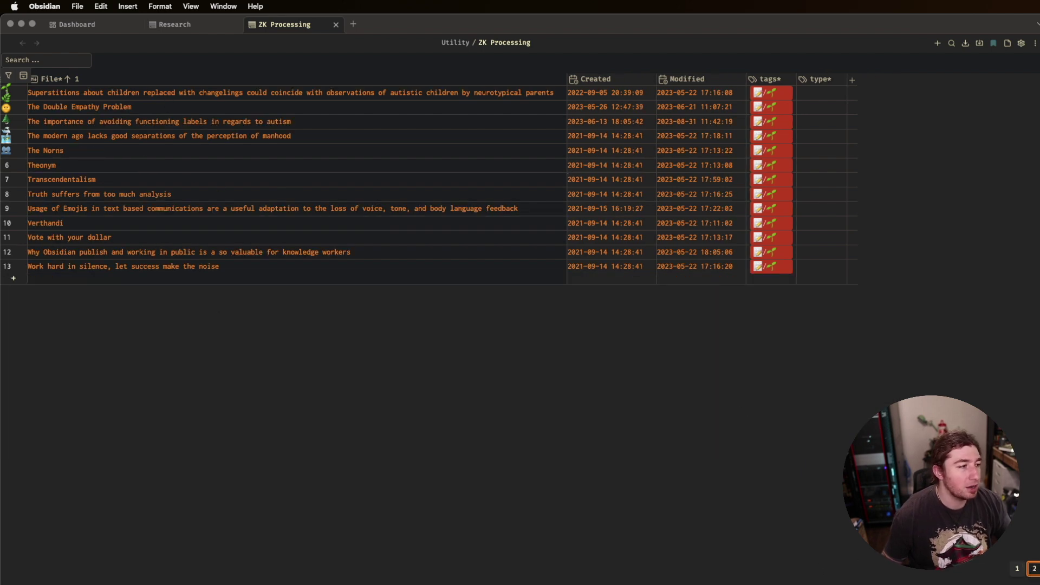
pyautogui.click(1017, 569)
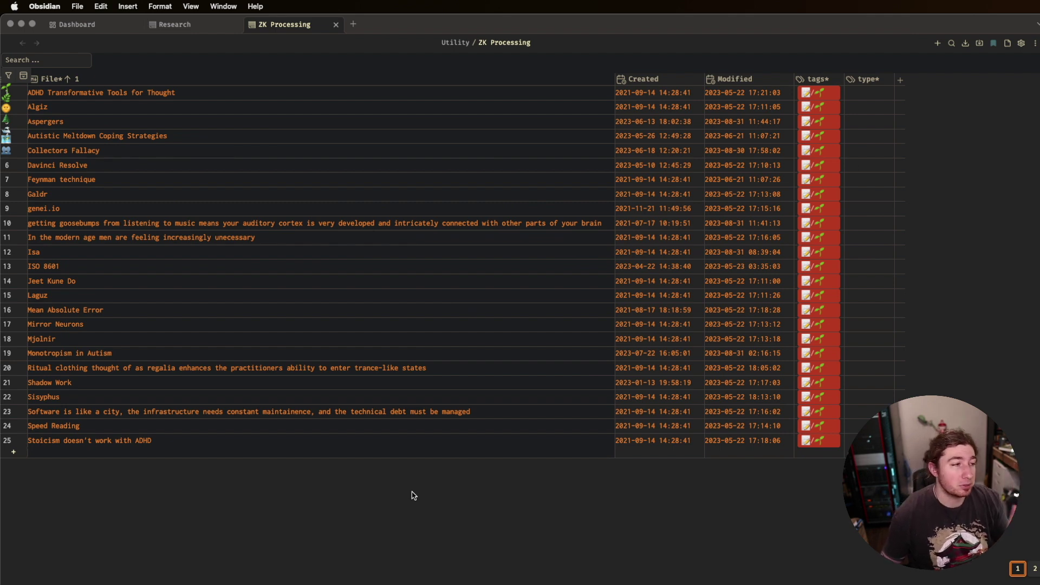
# - Return to the Dashboard, deselect the links card, and zoom out over the whole canvas
pyautogui.click(96, 31)
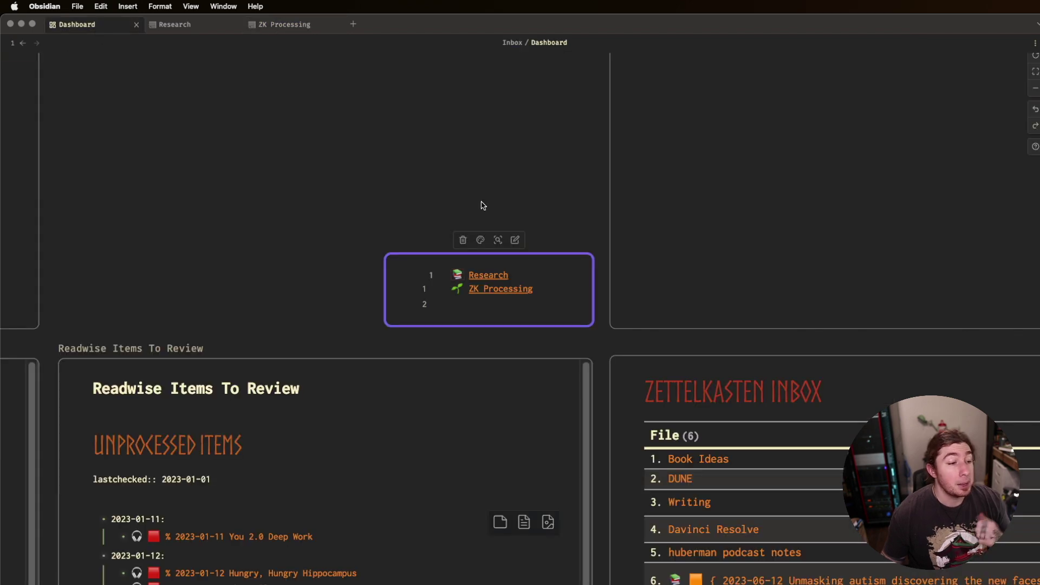
pyautogui.click(557, 198)
pyautogui.scroll(-5, 567, 188)
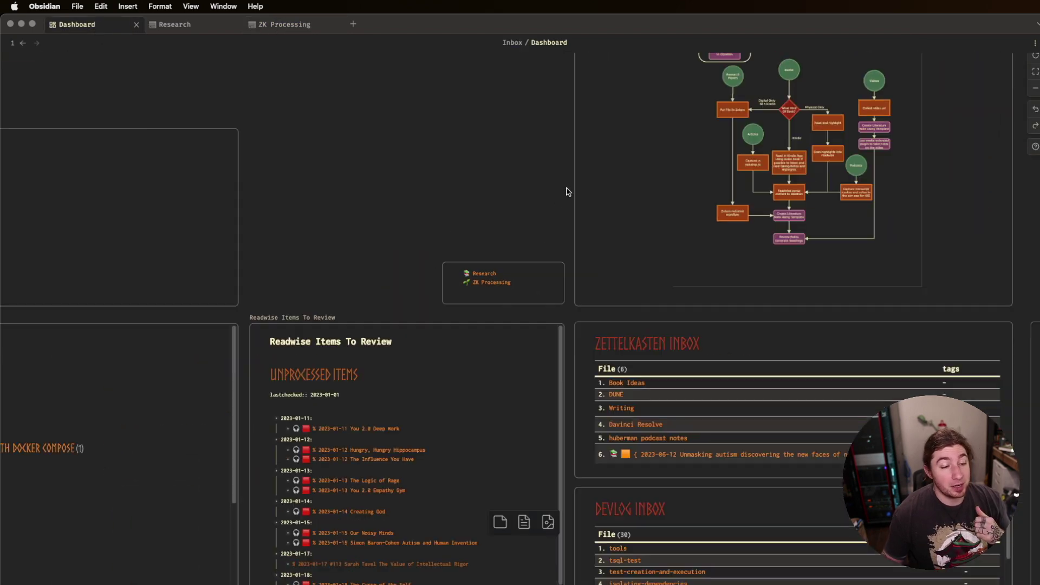
pyautogui.scroll(-5, 567, 188)
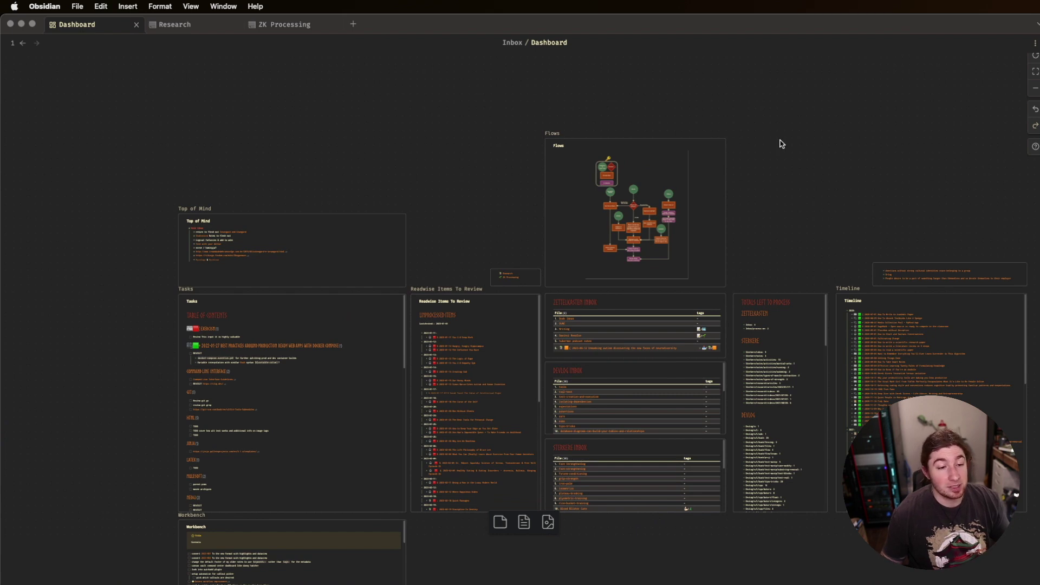
pyautogui.scroll(-3, 796, 157)
pyautogui.hscroll(3, 797, 157)
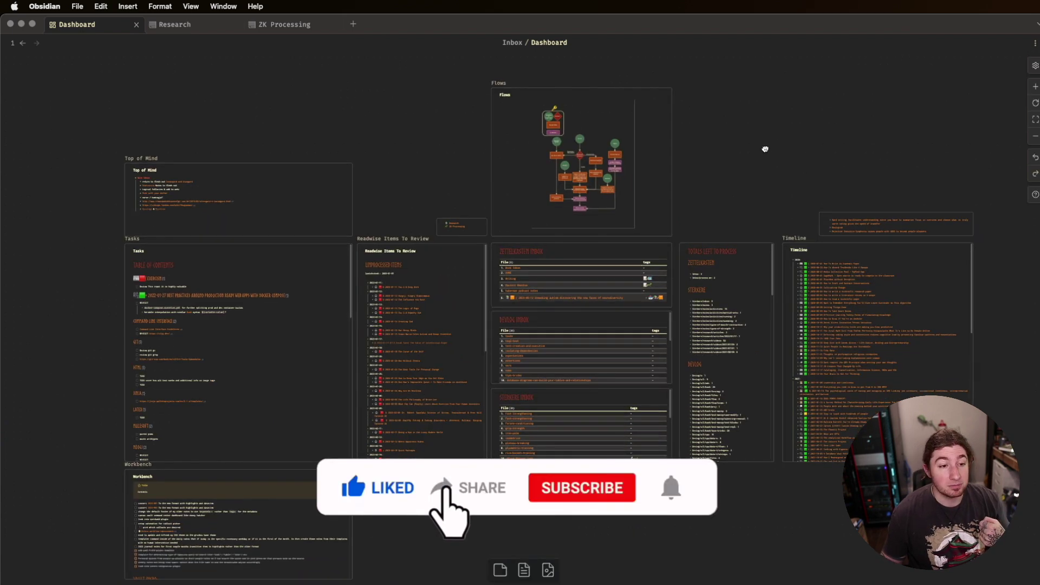